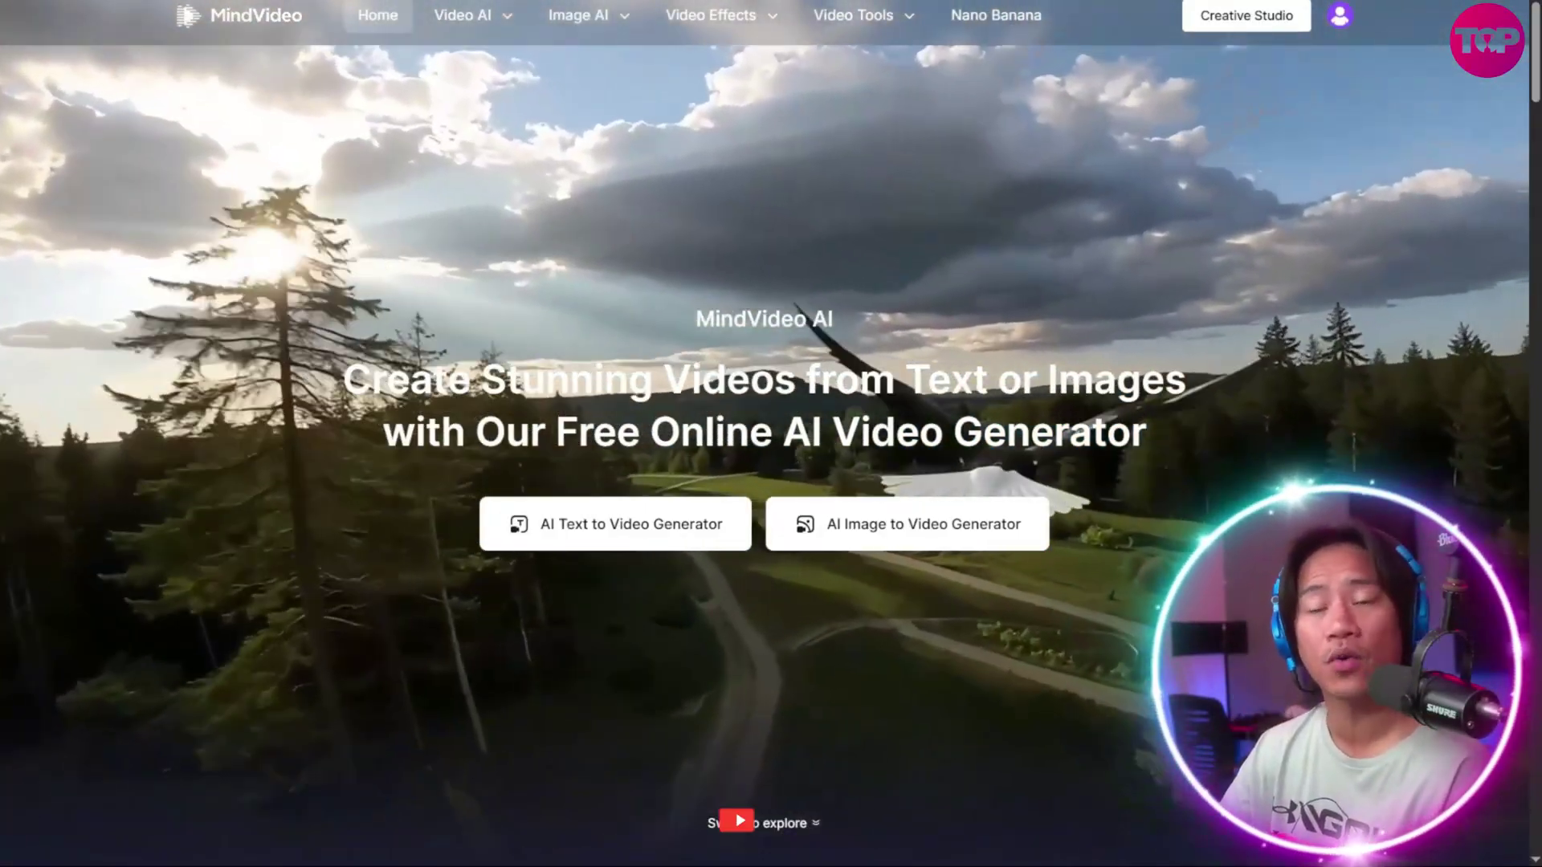
- Scroll past the Text to Video section to the Image to Video and 'AI Video Generator Privacy and Data Security' sections
scroll(762, 434, "down", 3)
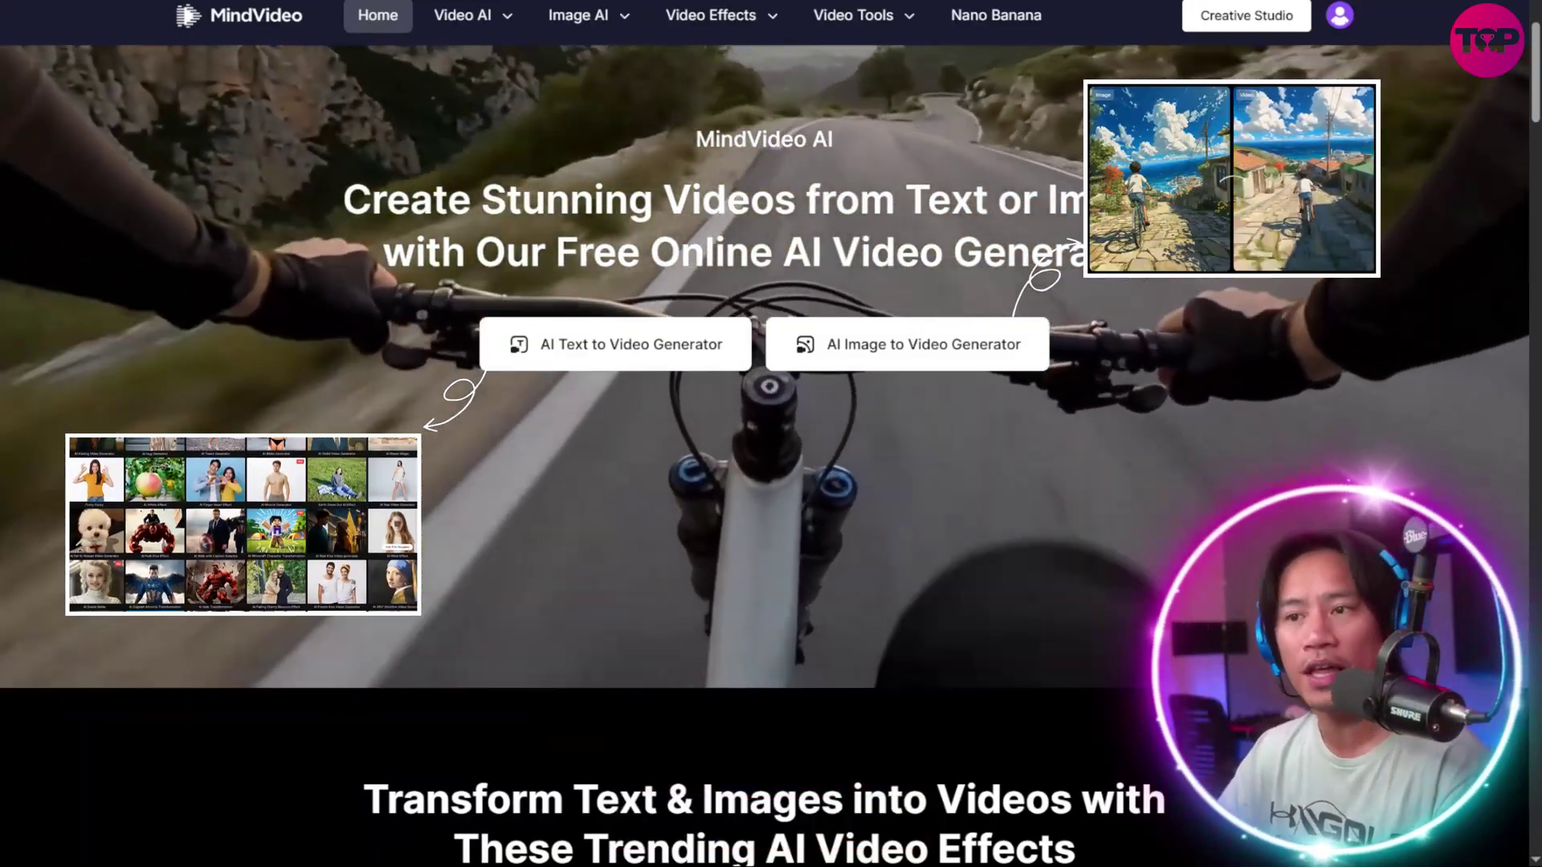
scroll(771, 450, "down", 1)
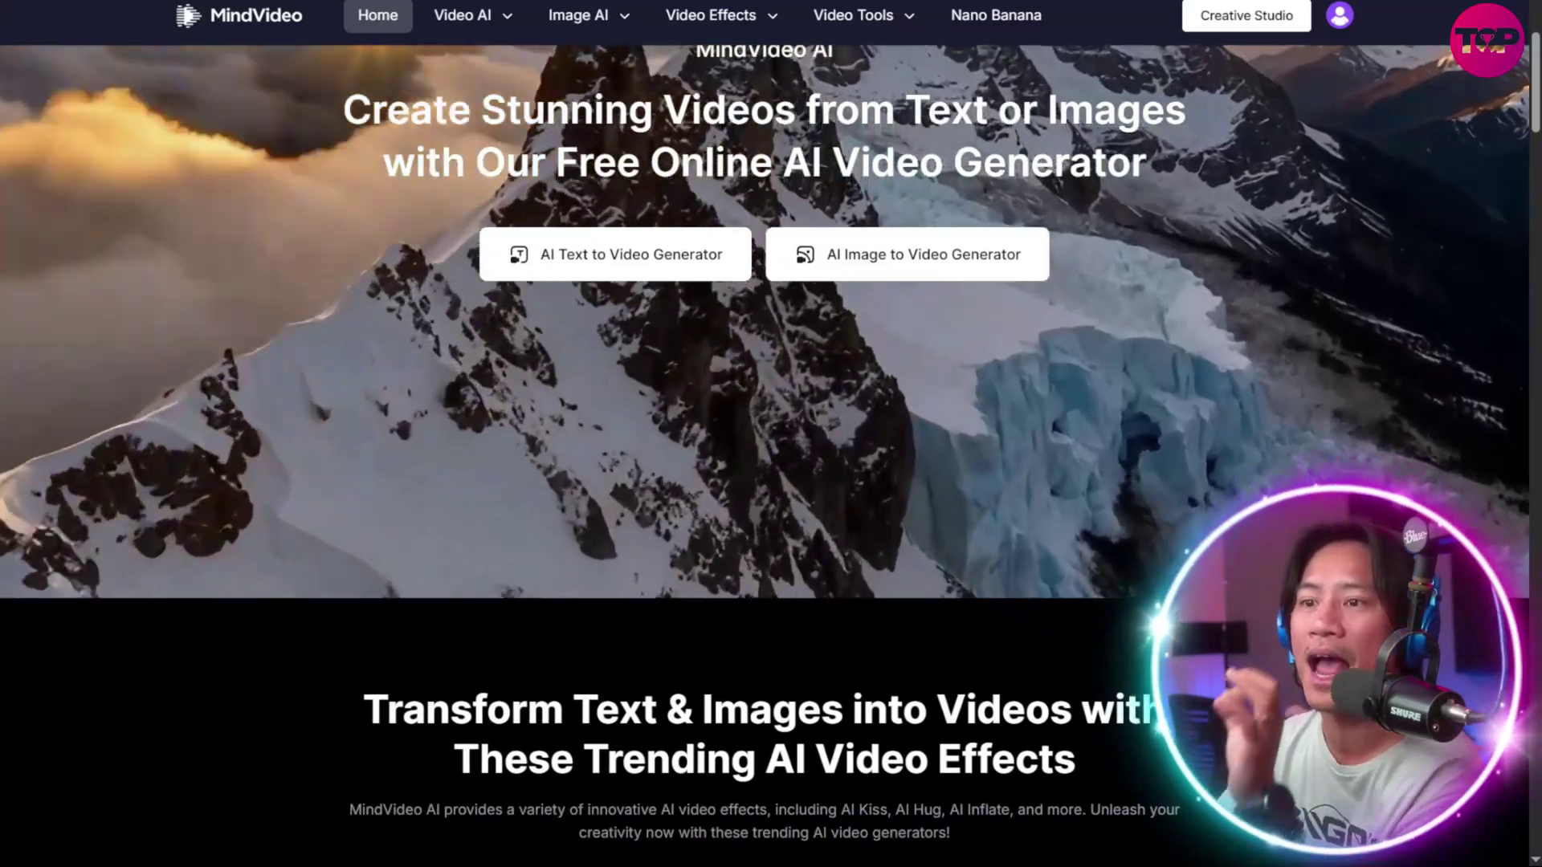
scroll(772, 449, "down", 1)
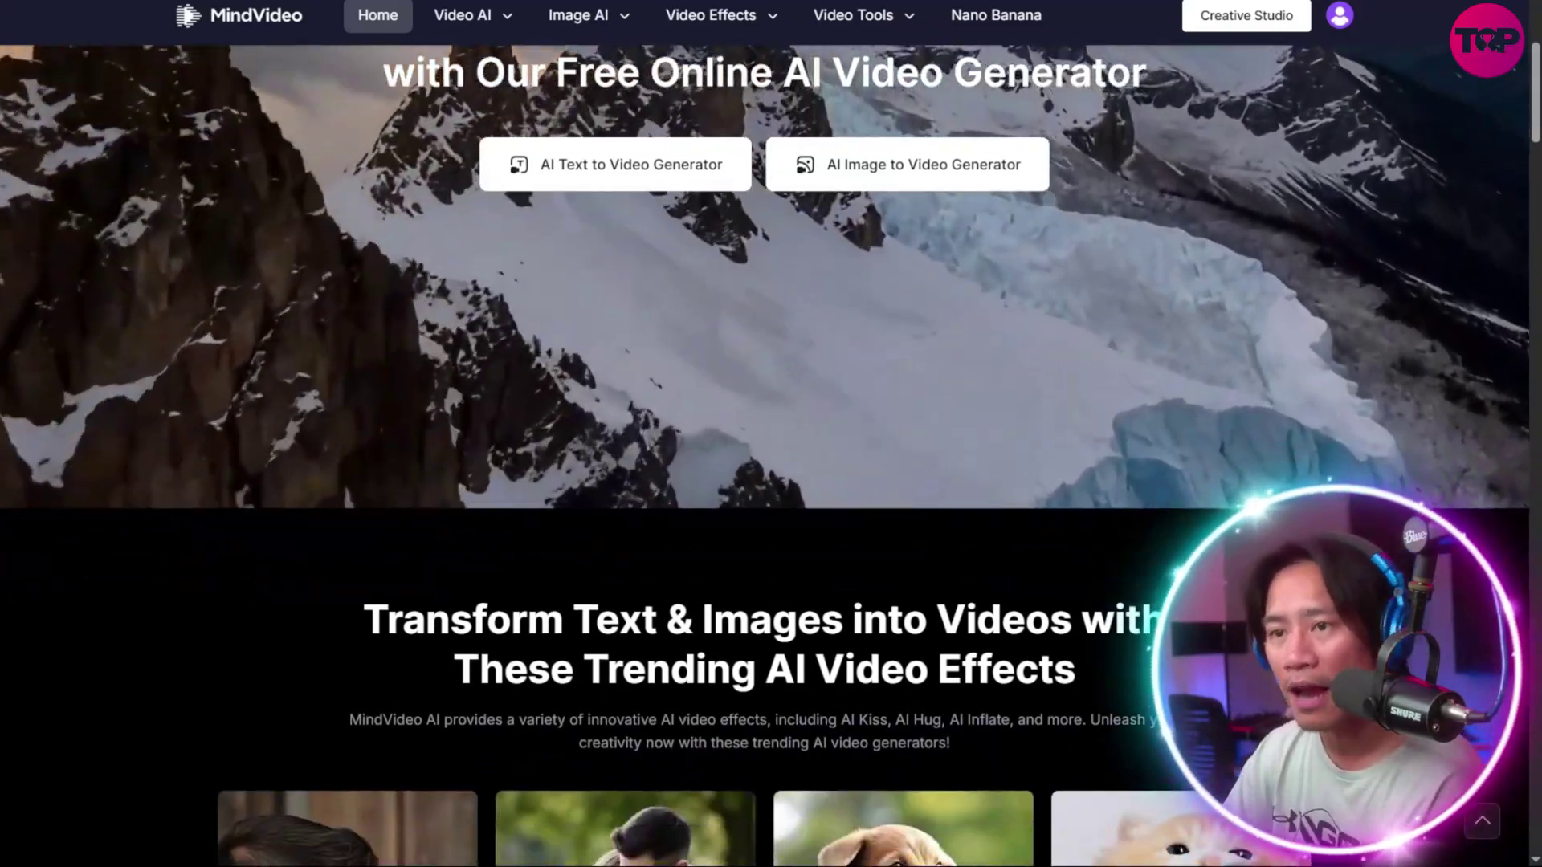
scroll(894, 762, "down", 2)
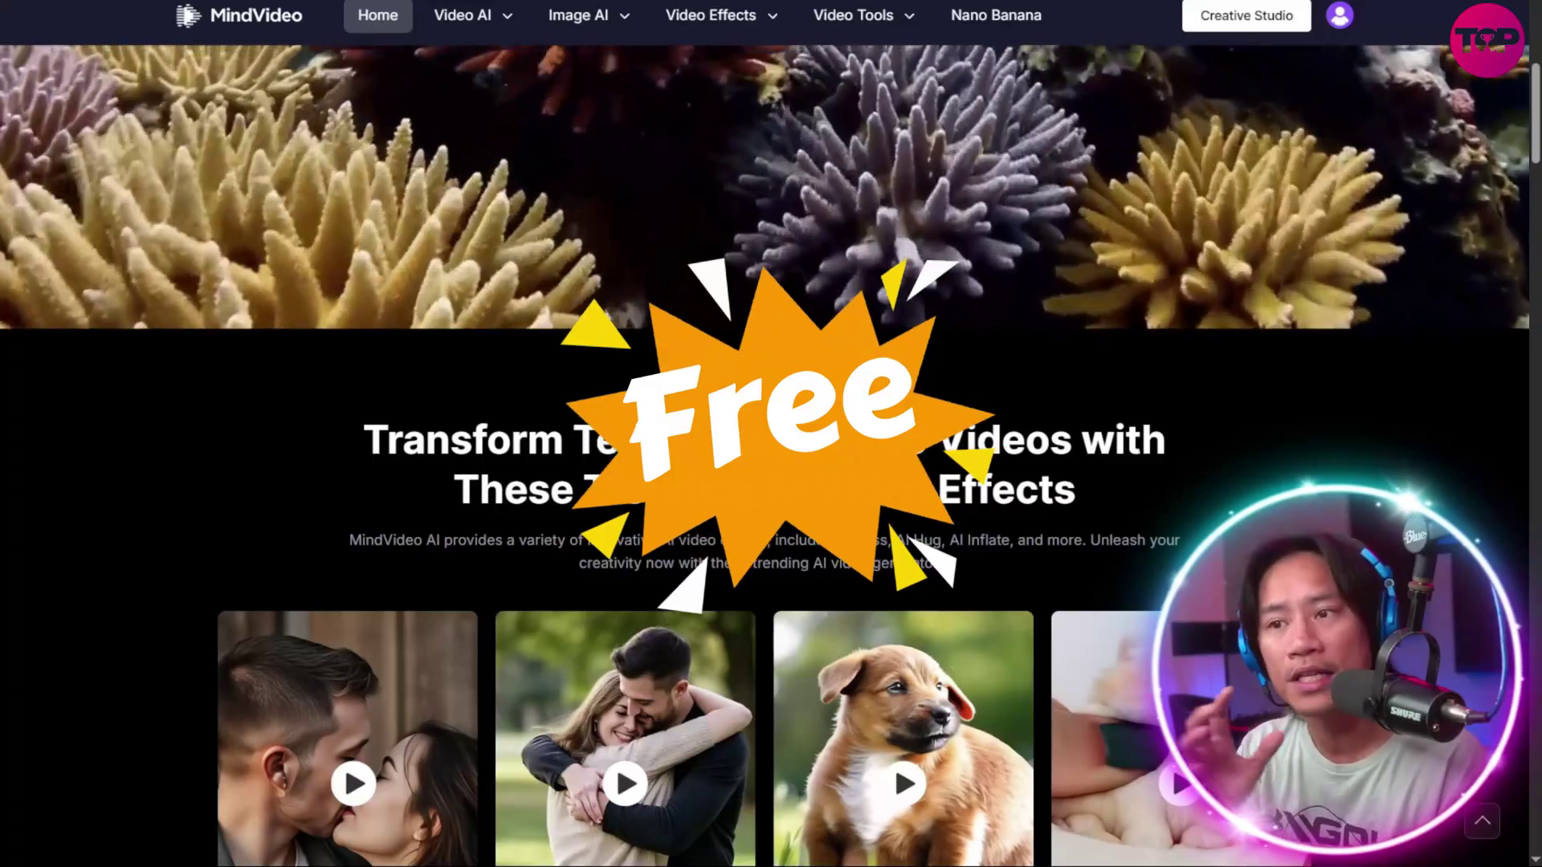
scroll(894, 763, "up", 1)
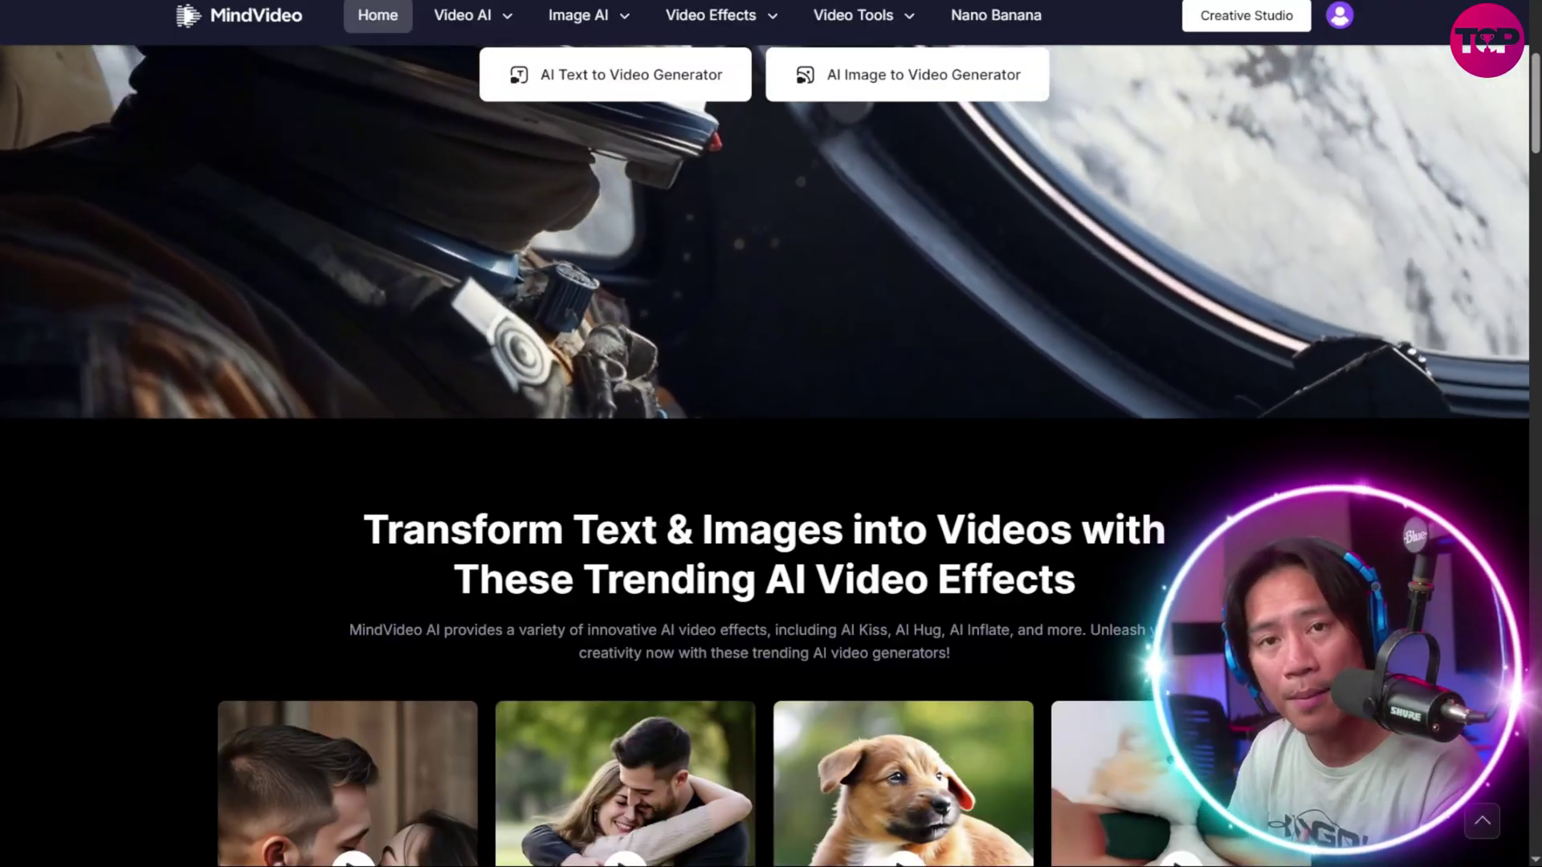
scroll(894, 762, "down", 1)
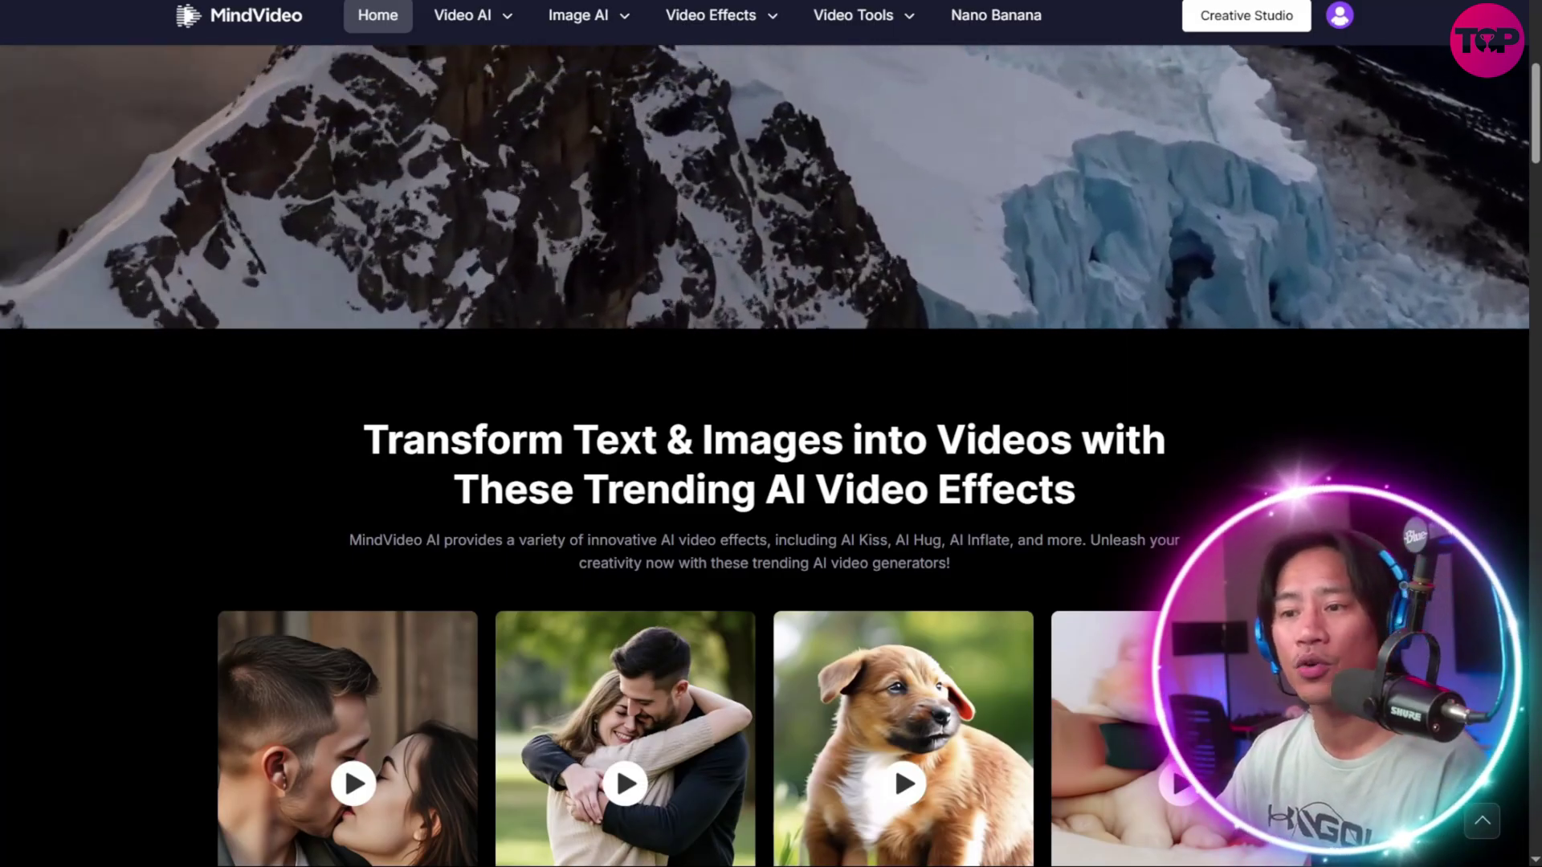
scroll(770, 482, "down", 2)
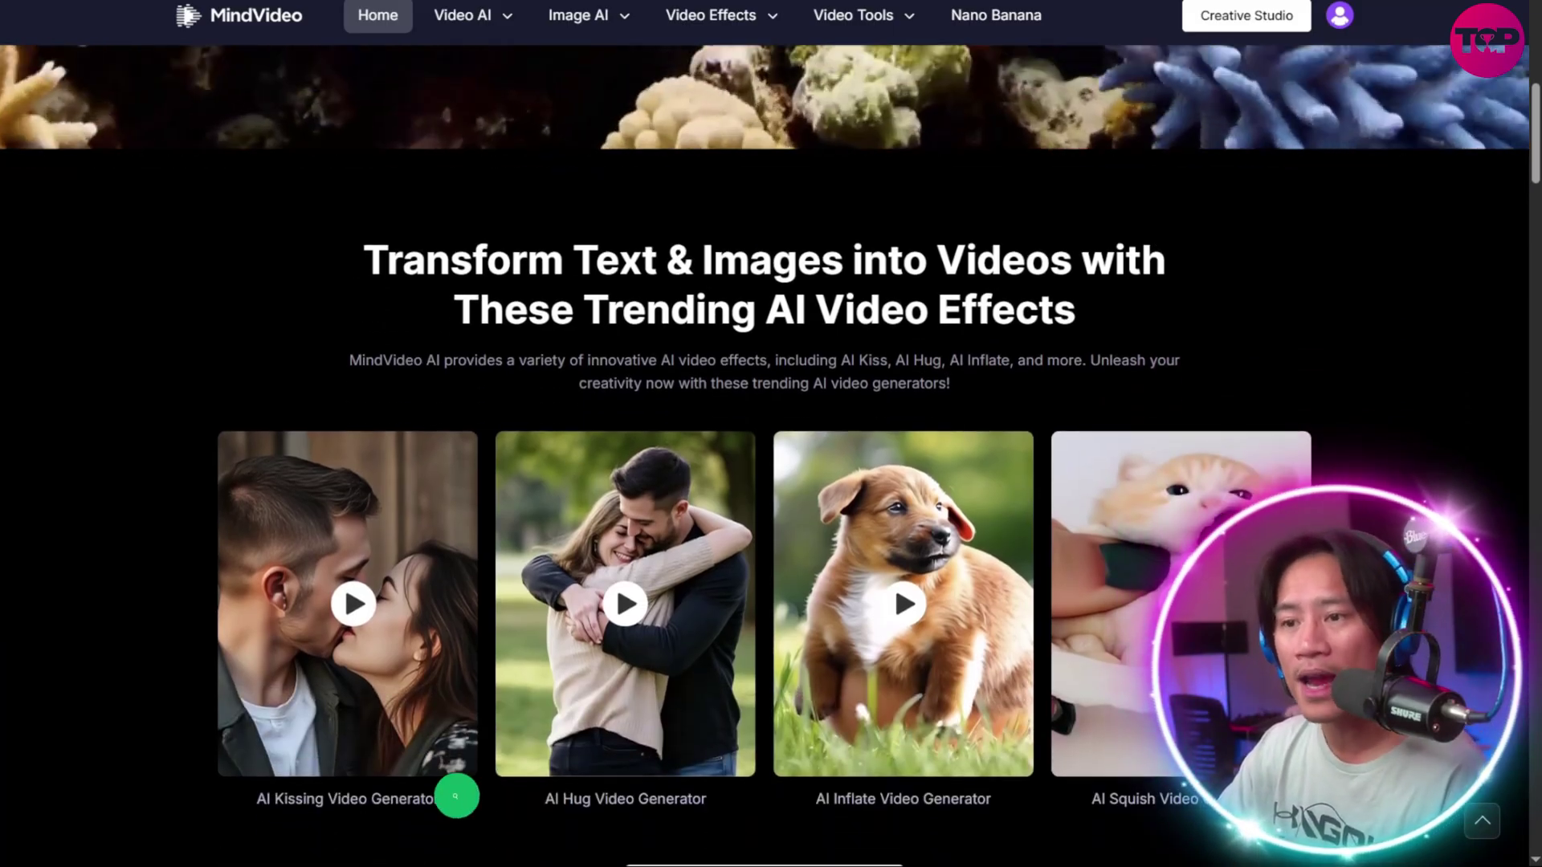
scroll(771, 449, "down", 3)
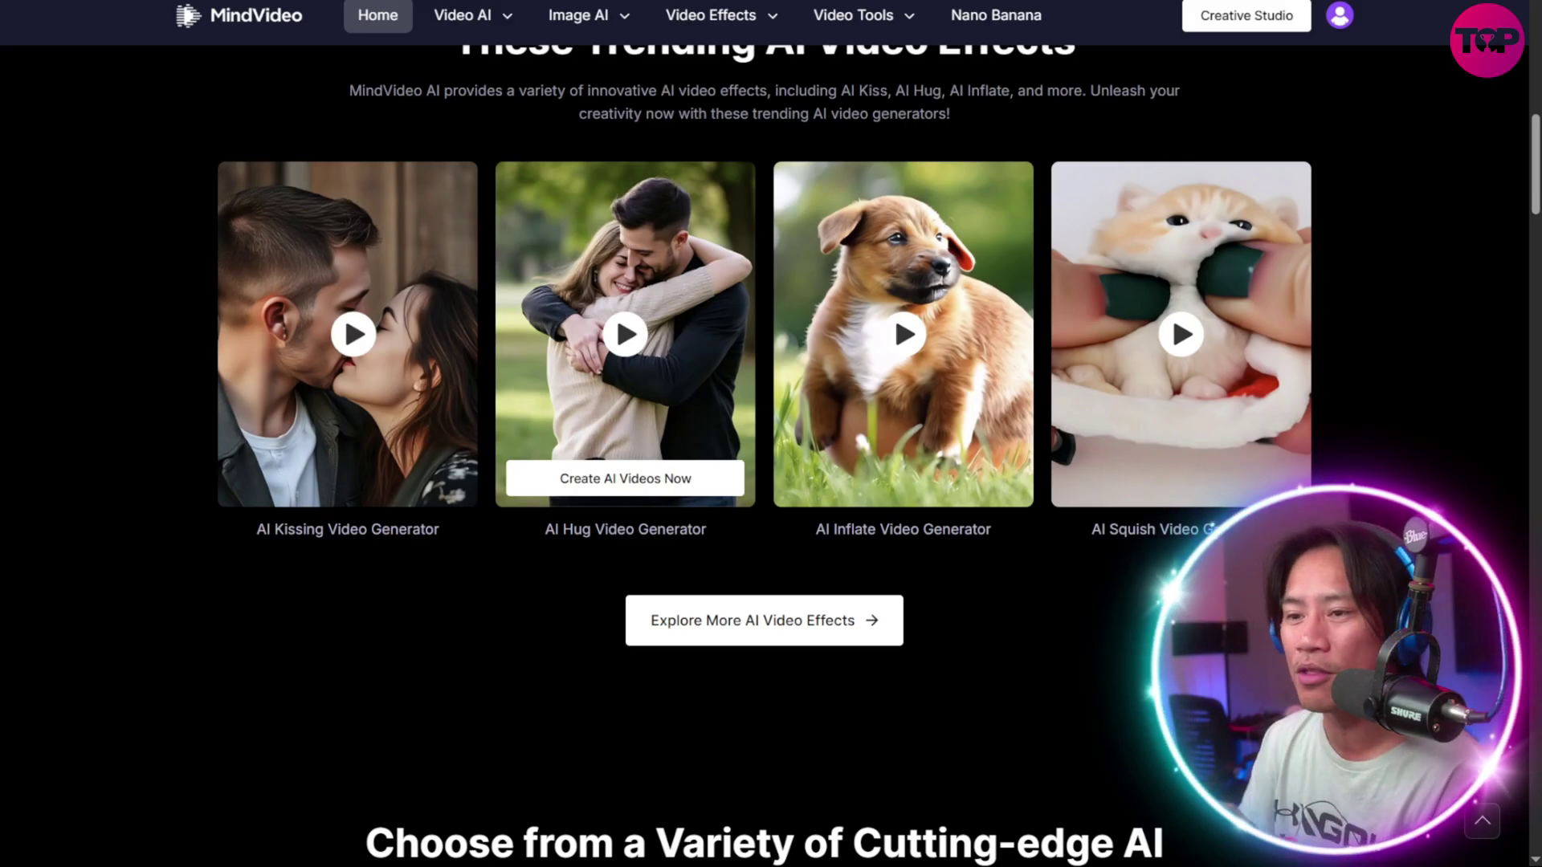
scroll(765, 456, "down", 1)
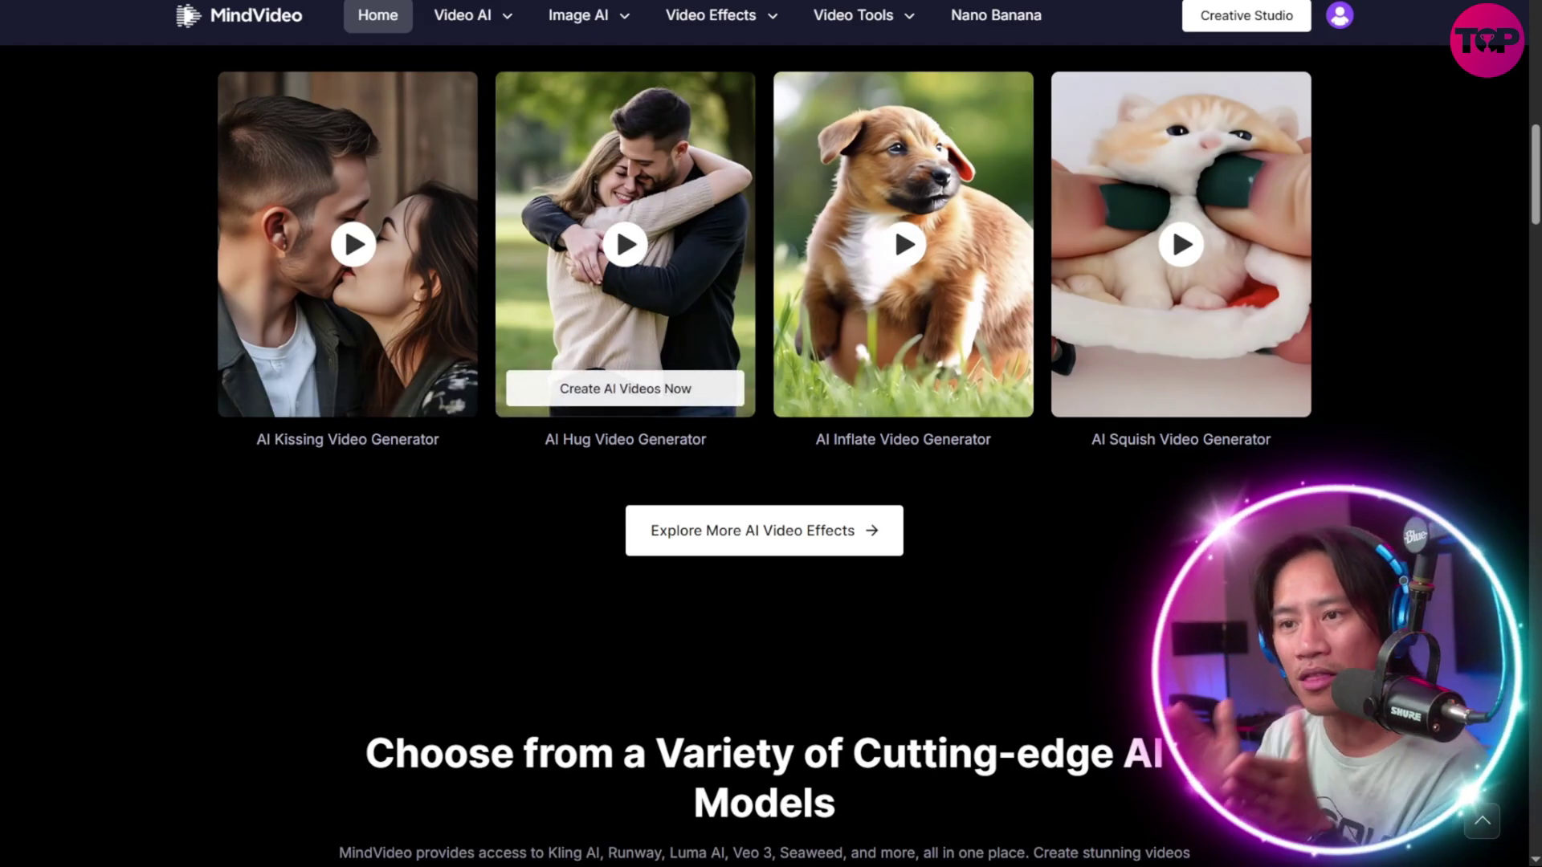
scroll(893, 223, "down", 3)
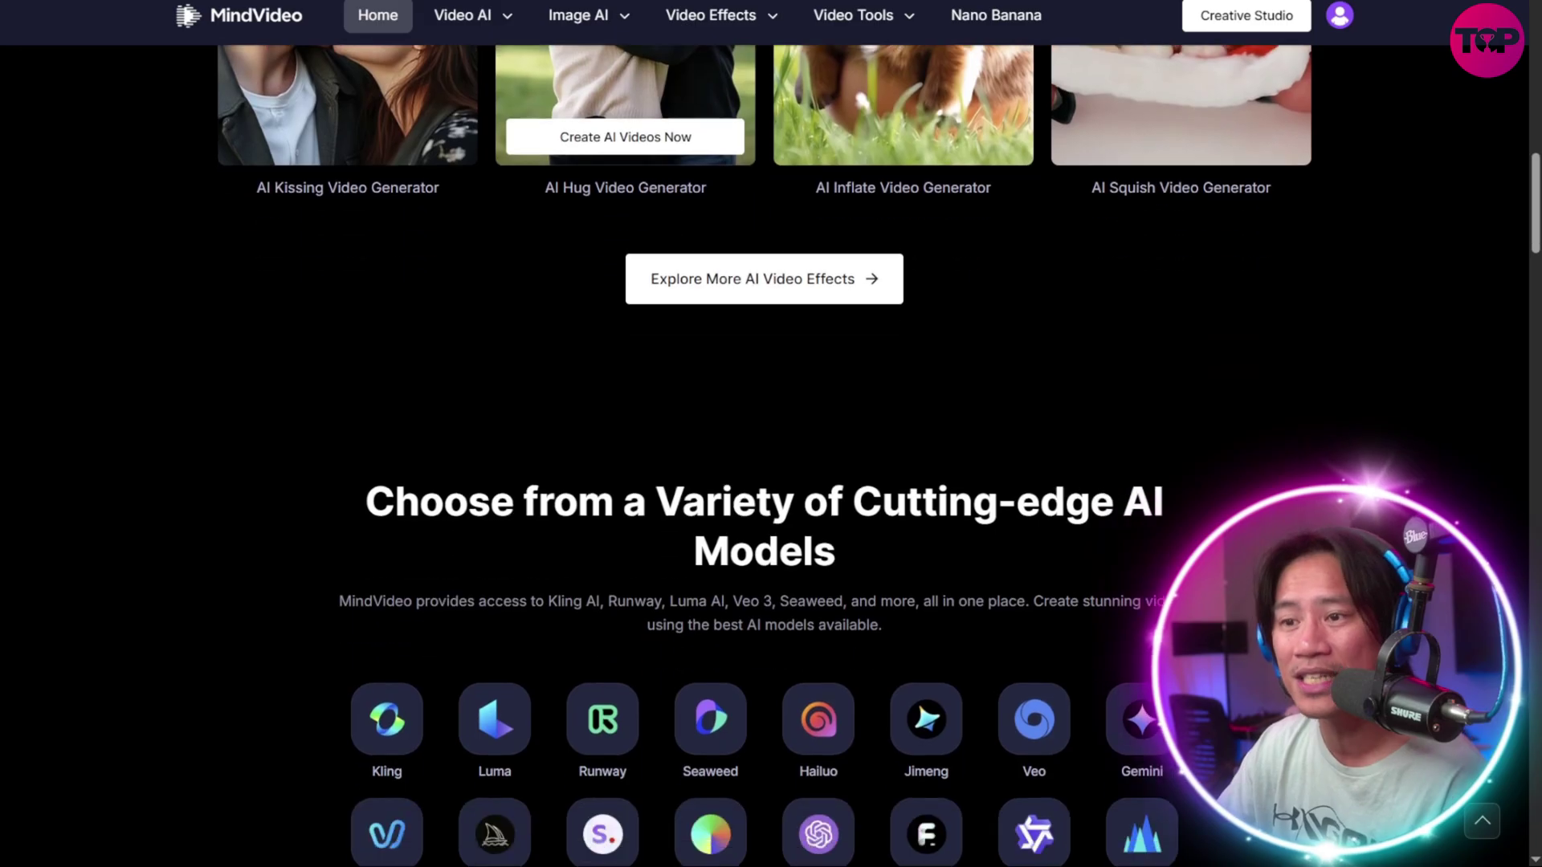
scroll(879, 454, "down", 1)
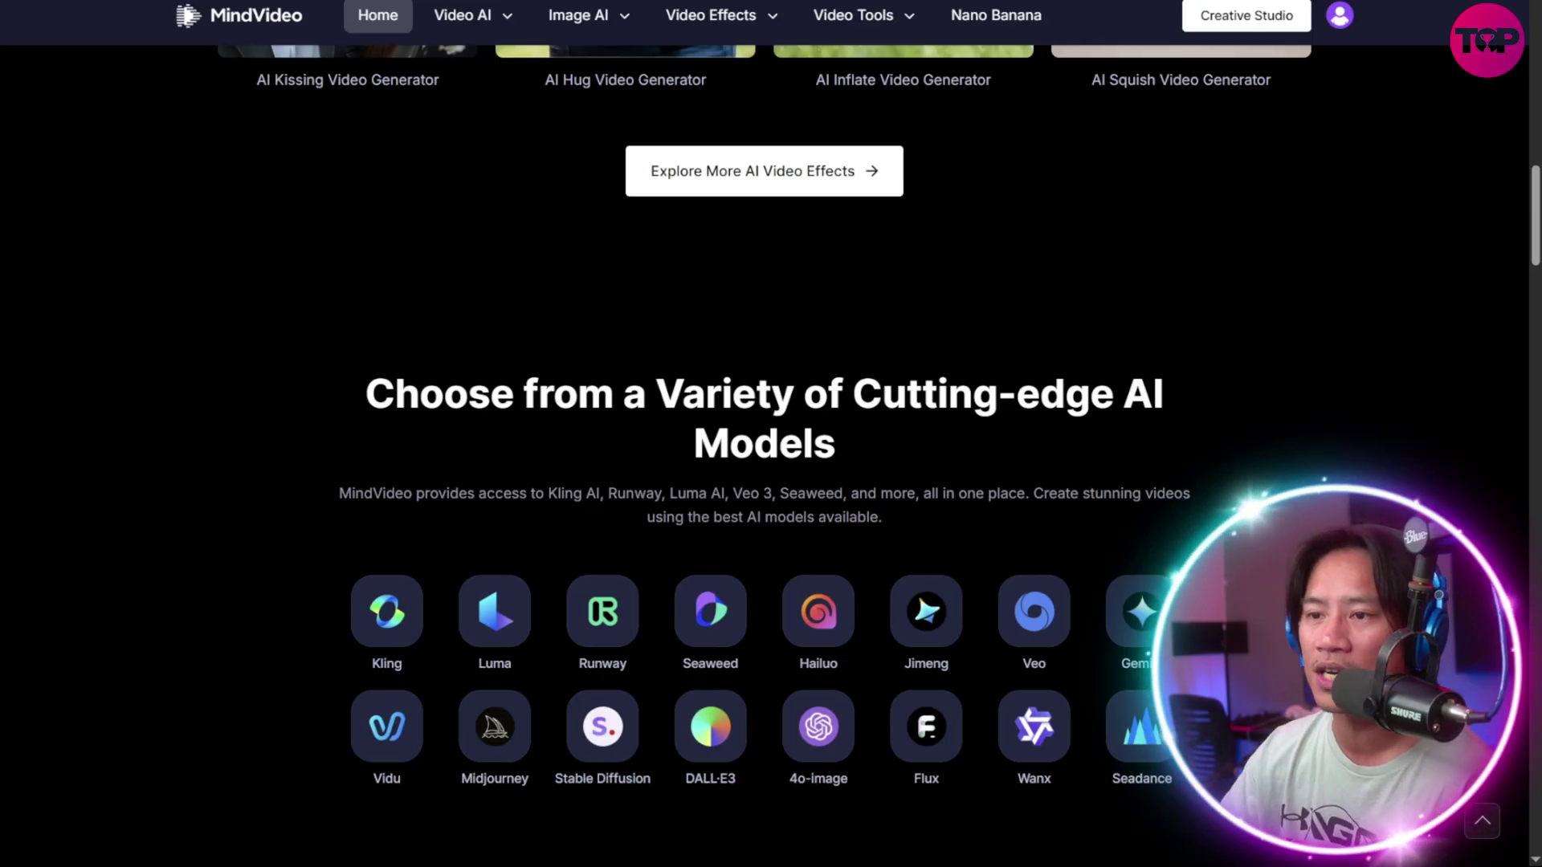
scroll(764, 434, "down", 1)
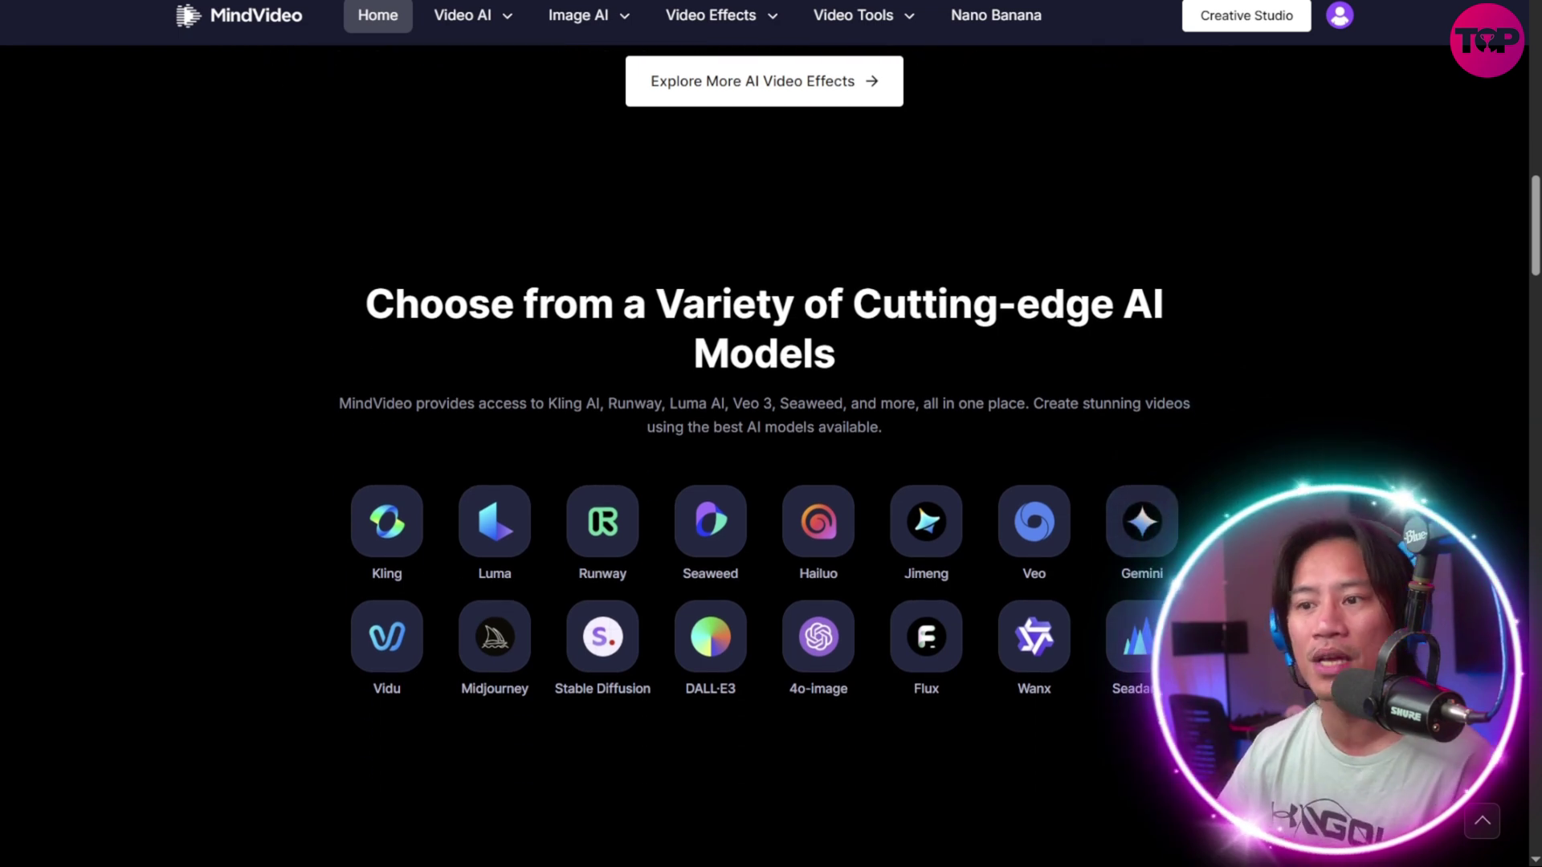
scroll(765, 434, "down", 1)
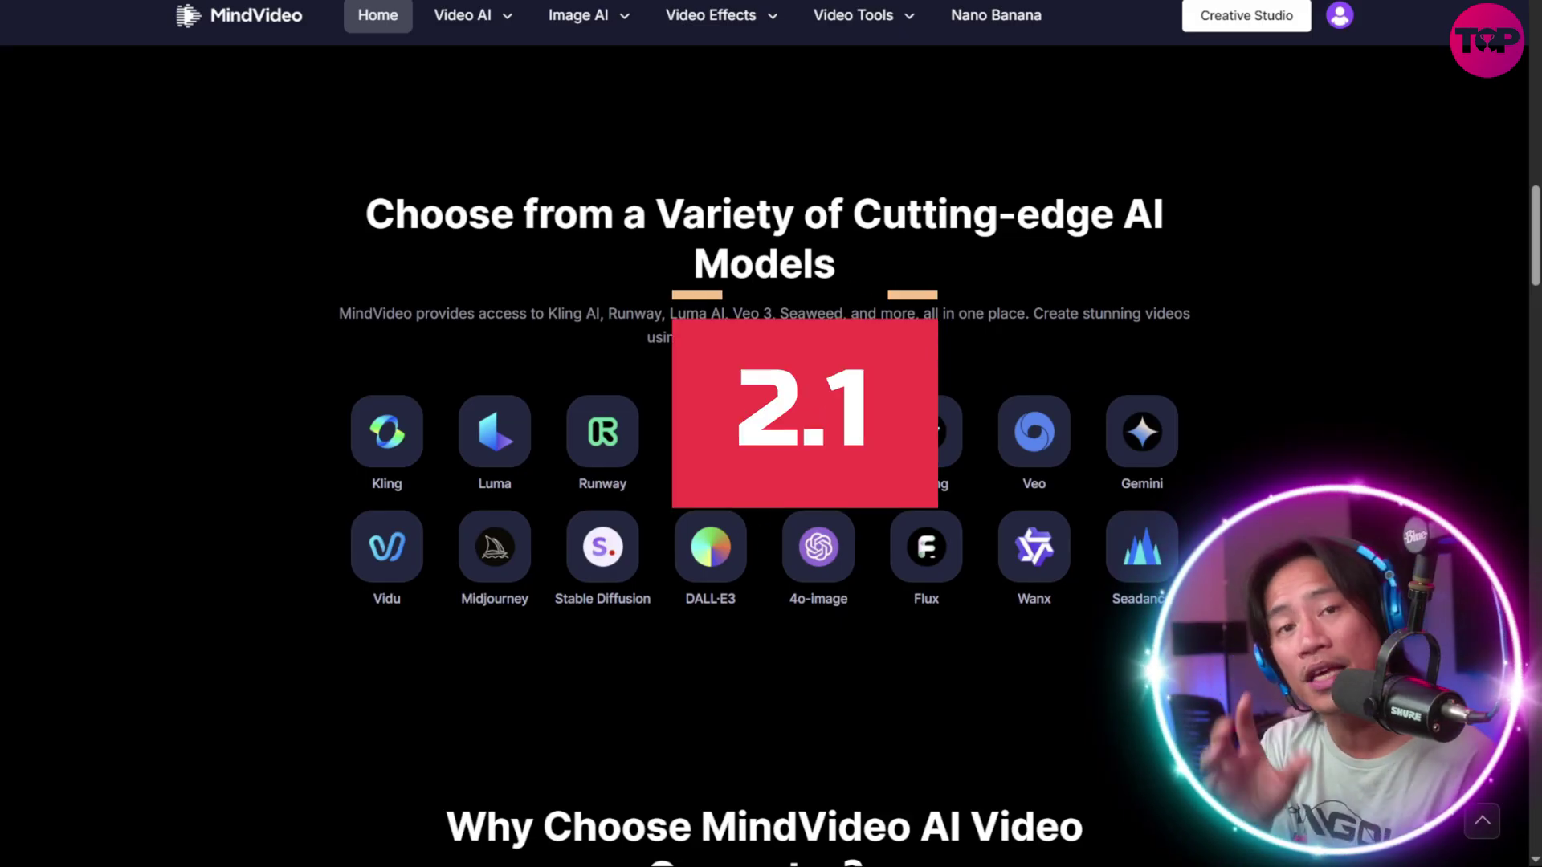
scroll(772, 482, "down", 6)
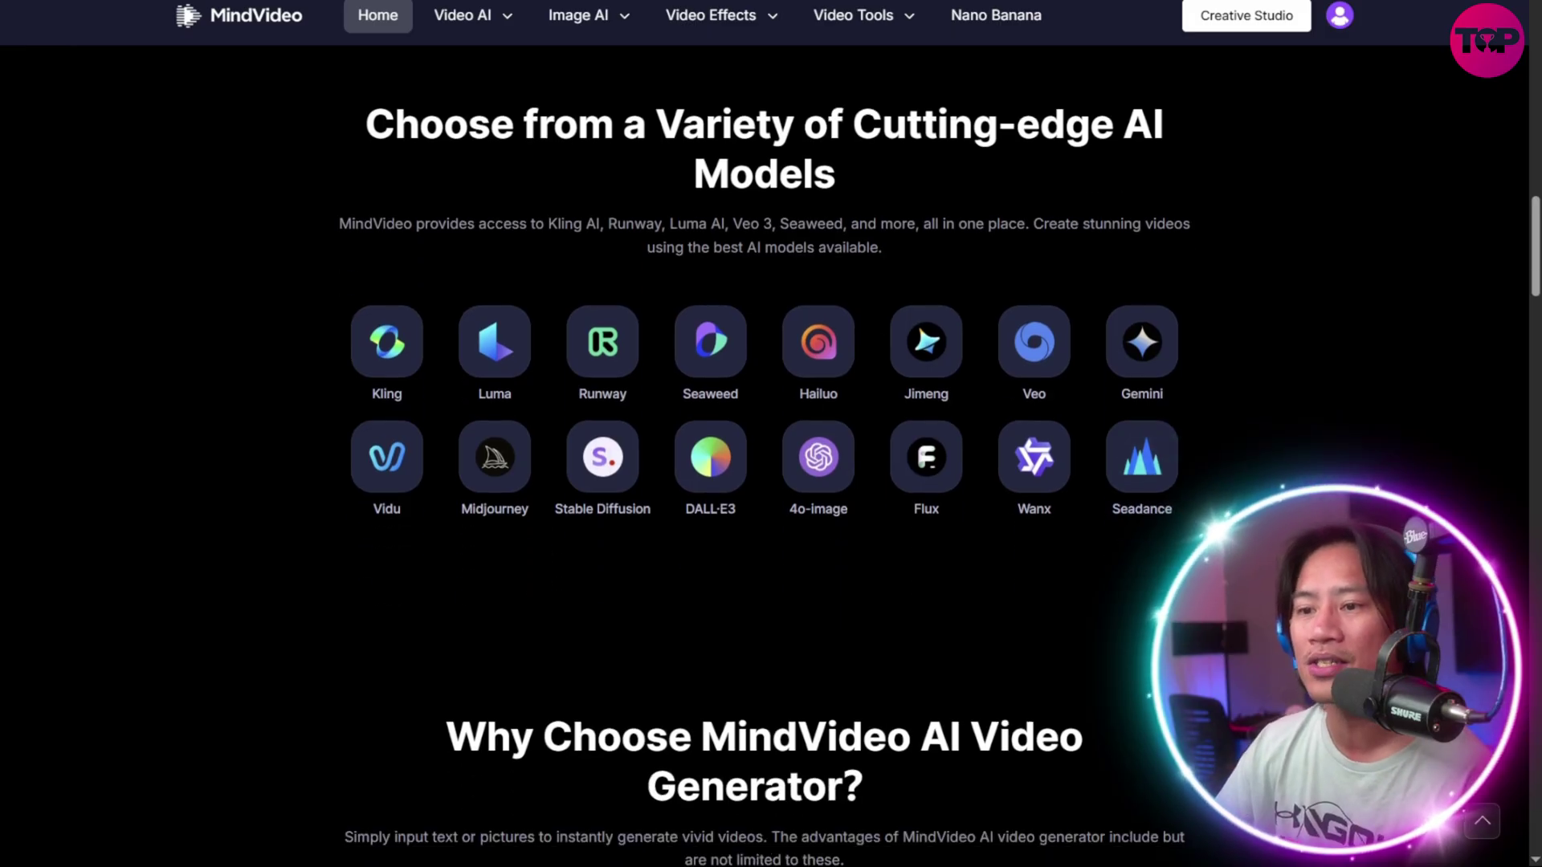
scroll(771, 483, "down", 4)
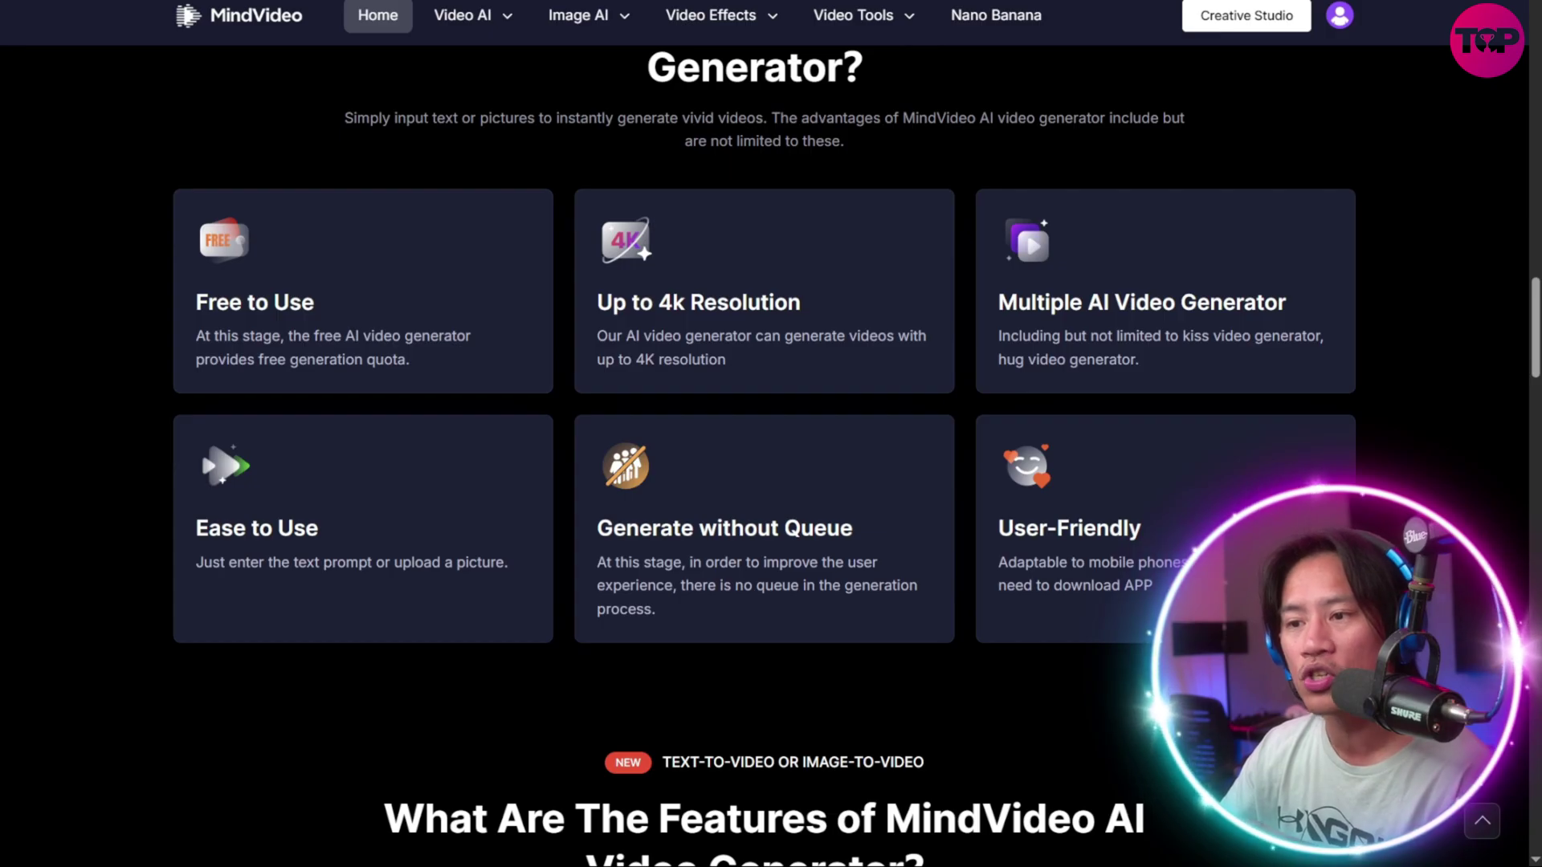
scroll(762, 482, "down", 5)
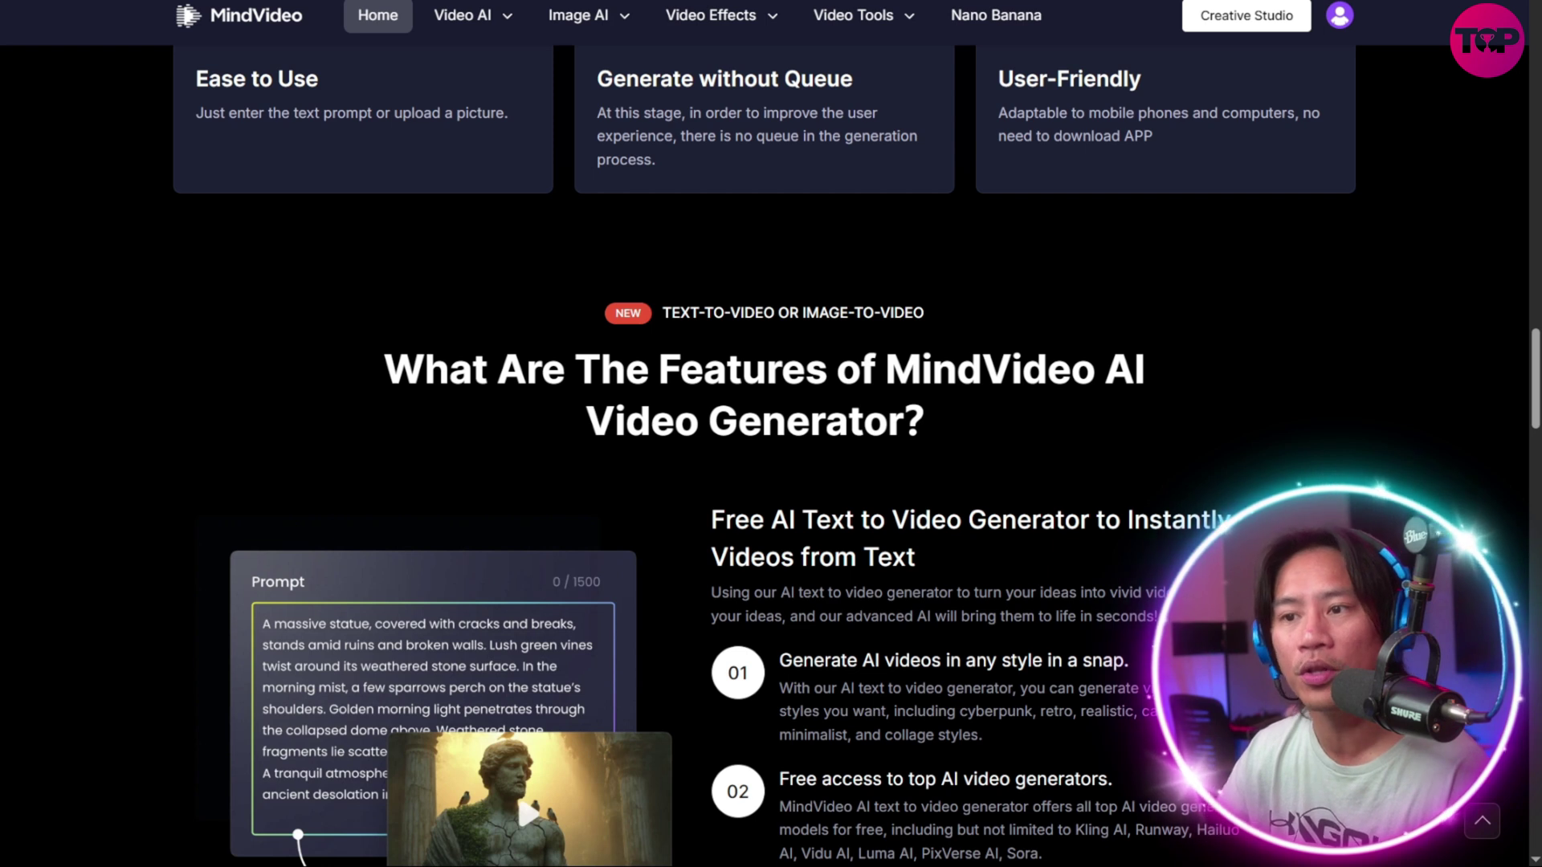
scroll(763, 482, "down", 2)
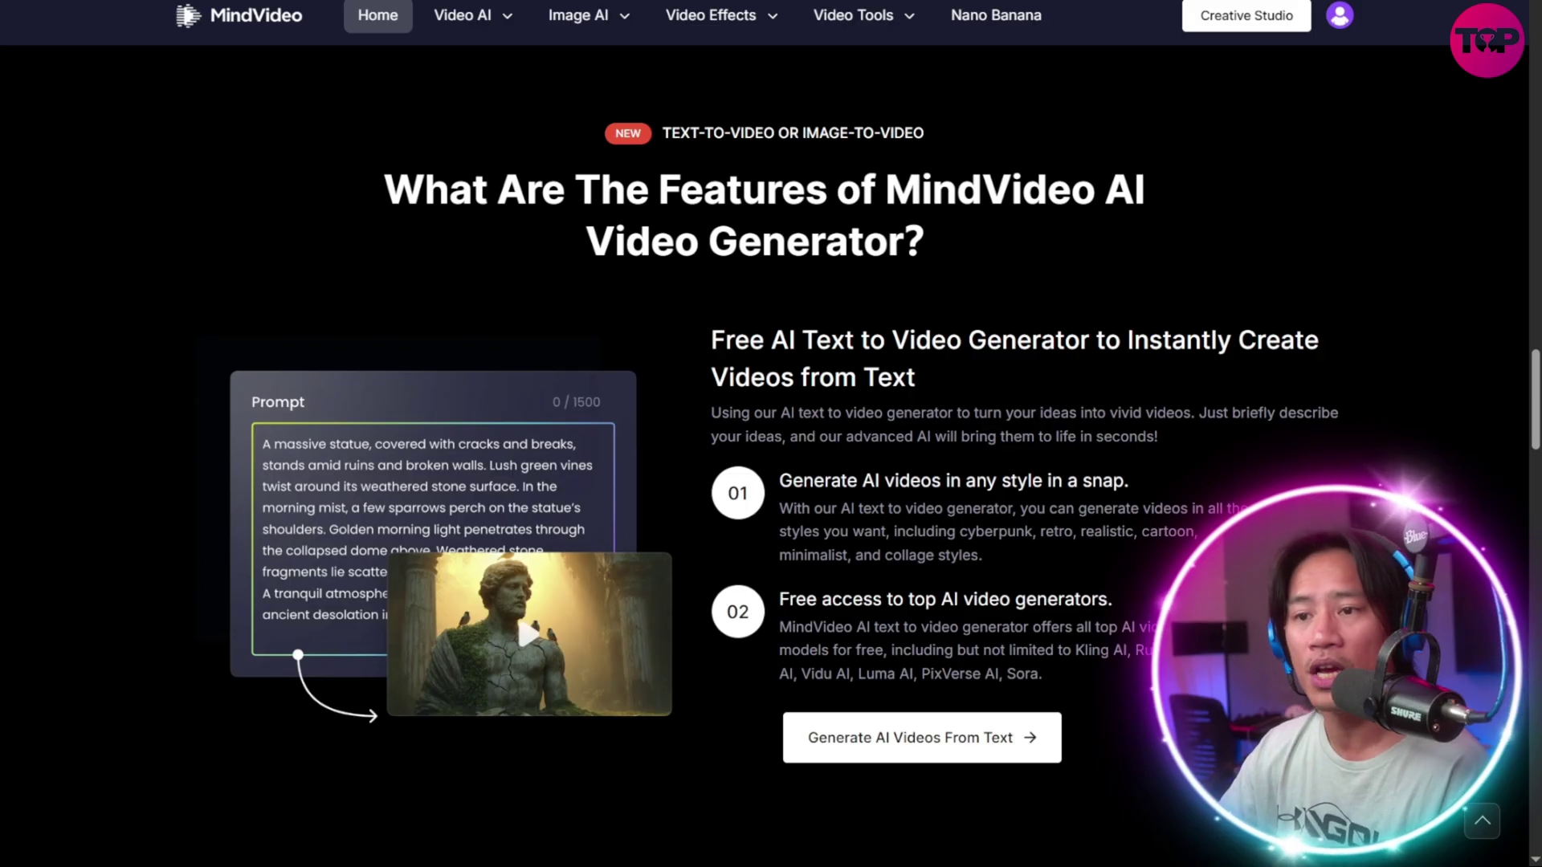
scroll(763, 483, "down", 3)
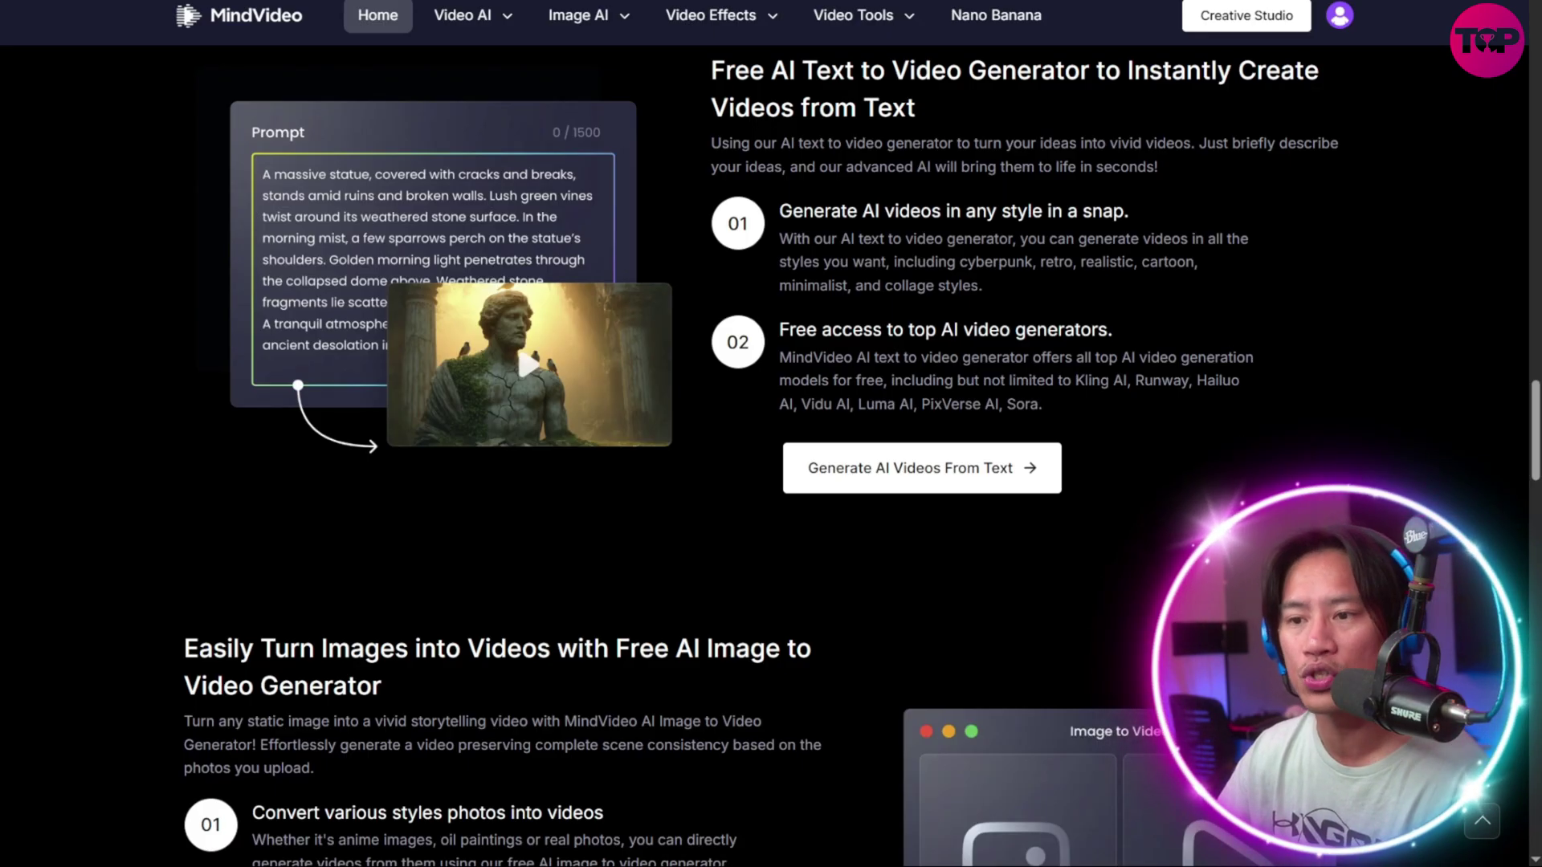
scroll(771, 449, "down", 5)
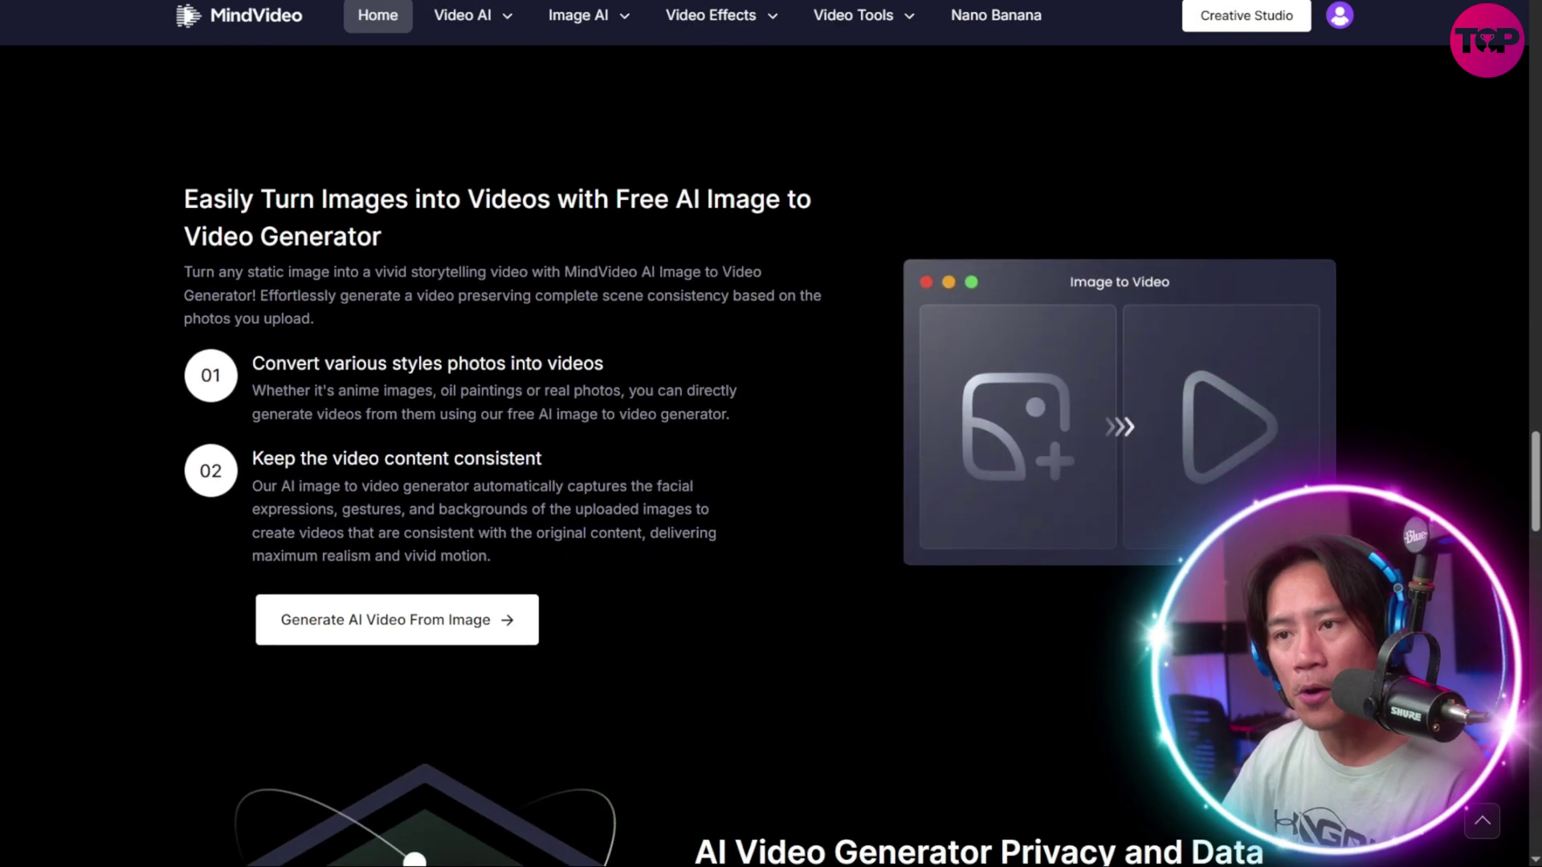
scroll(771, 449, "down", 2)
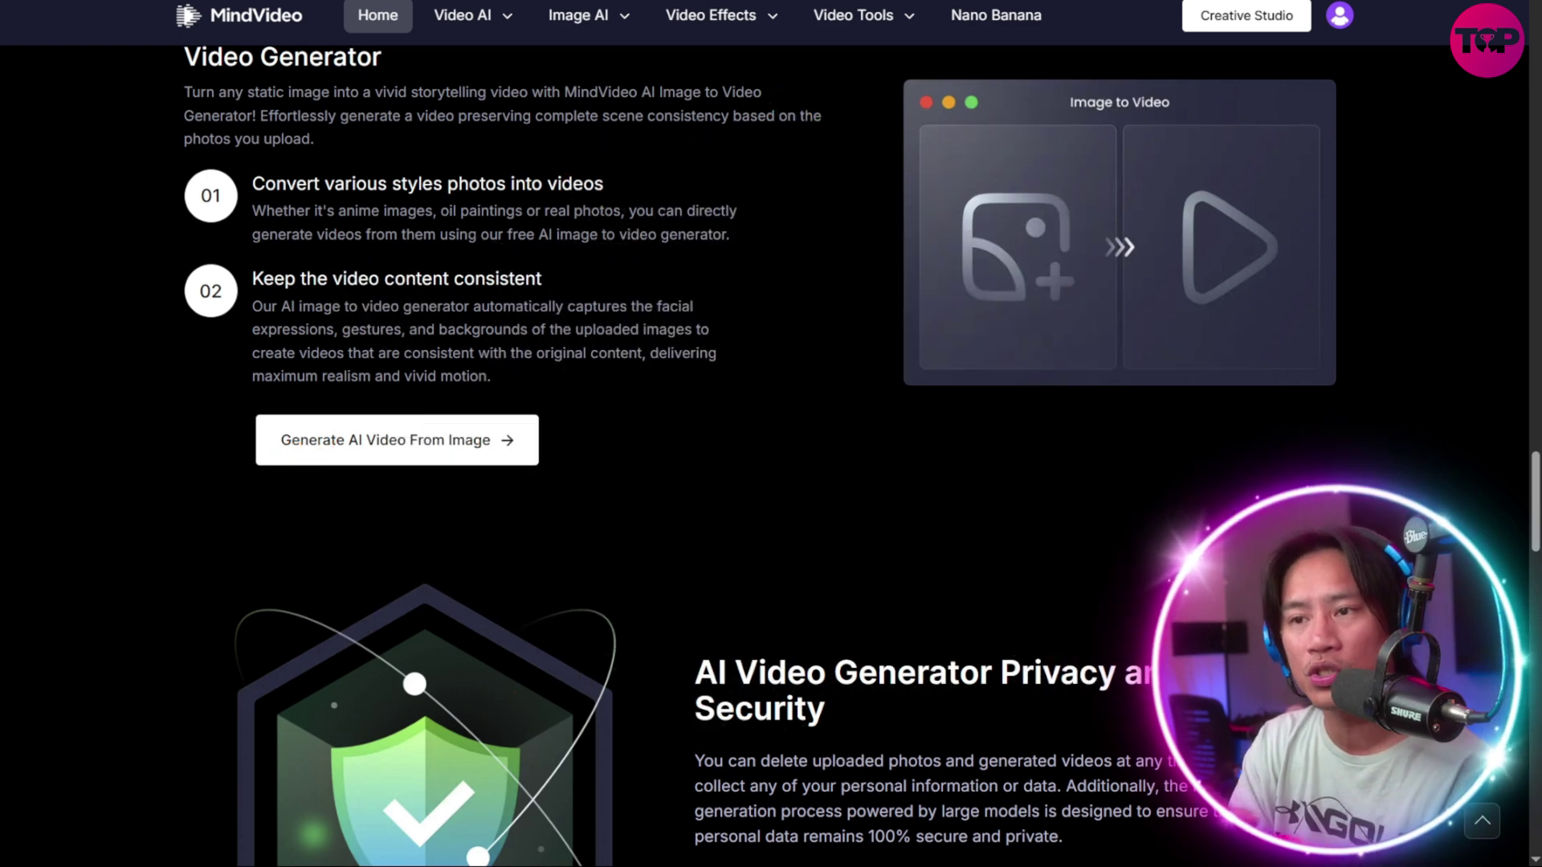
scroll(771, 449, "down", 2)
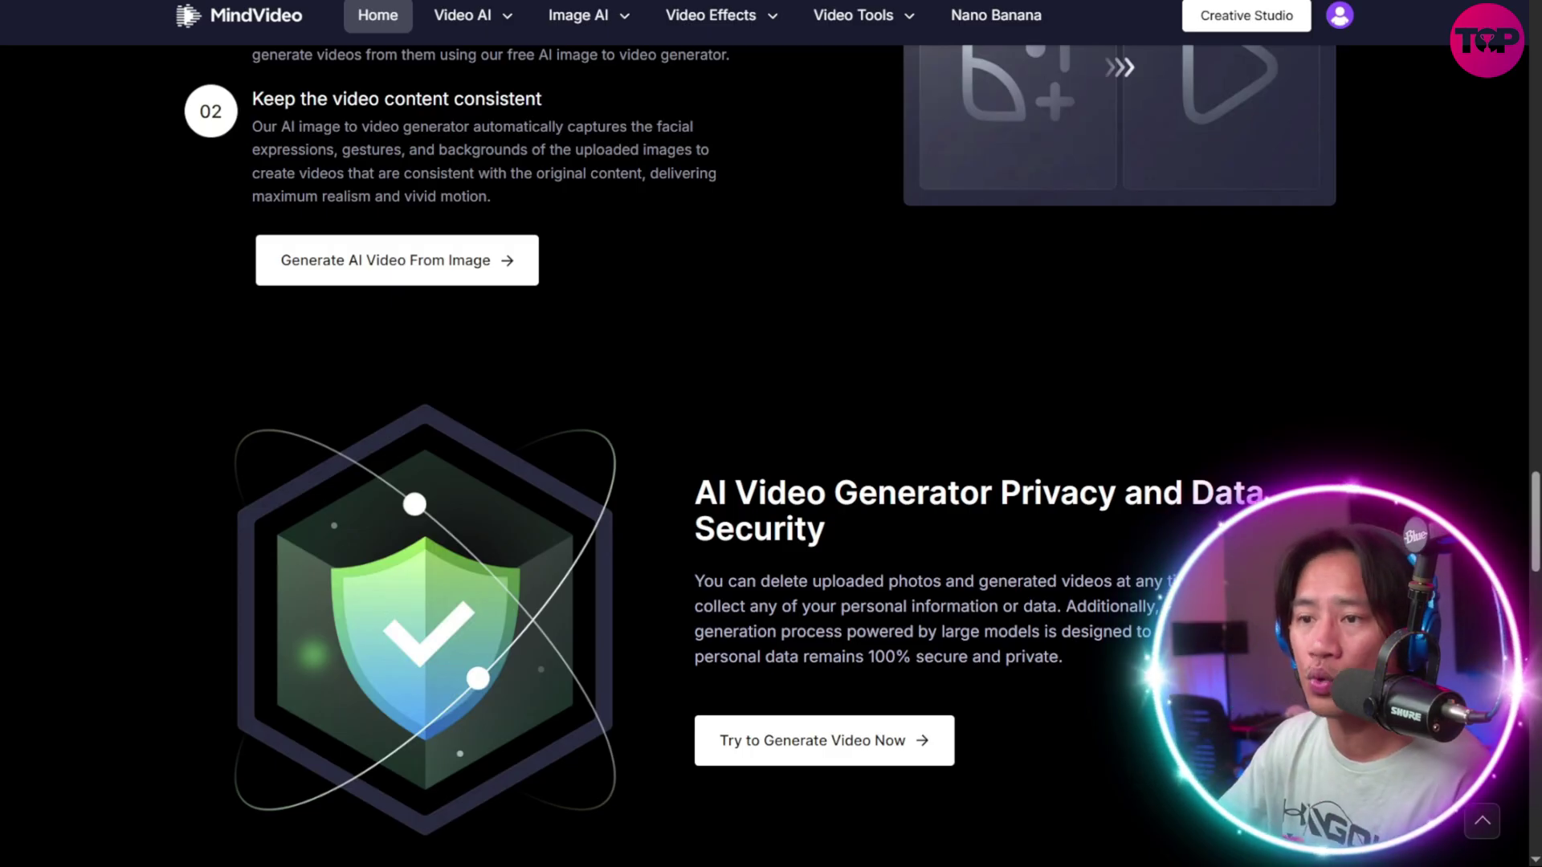
- Scroll down through the homepage's user reviews and FAQ sections
scroll(771, 450, "down", 3)
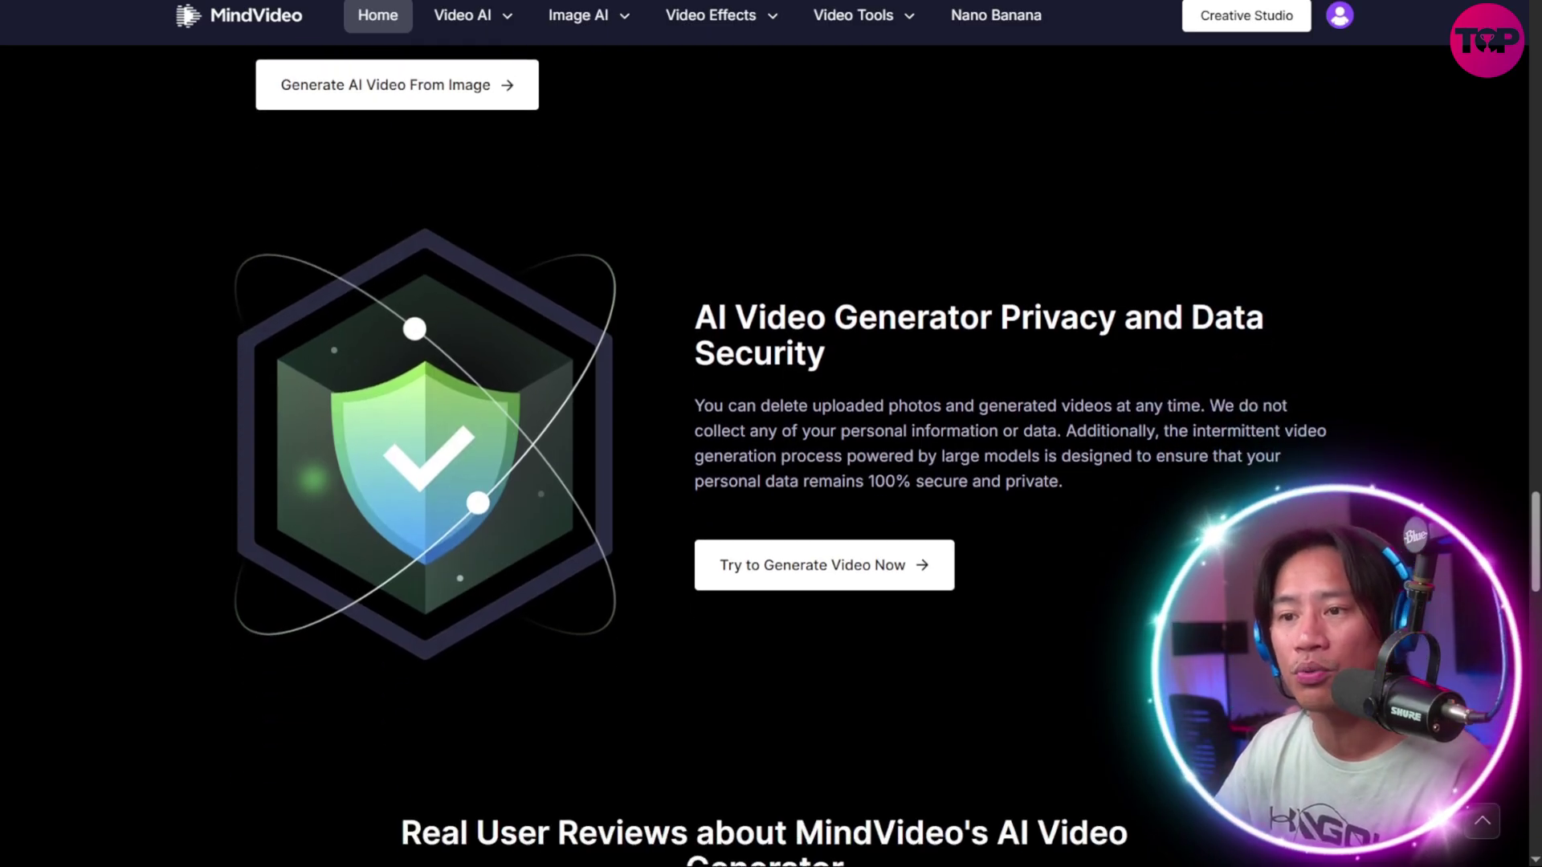
scroll(770, 449, "down", 1)
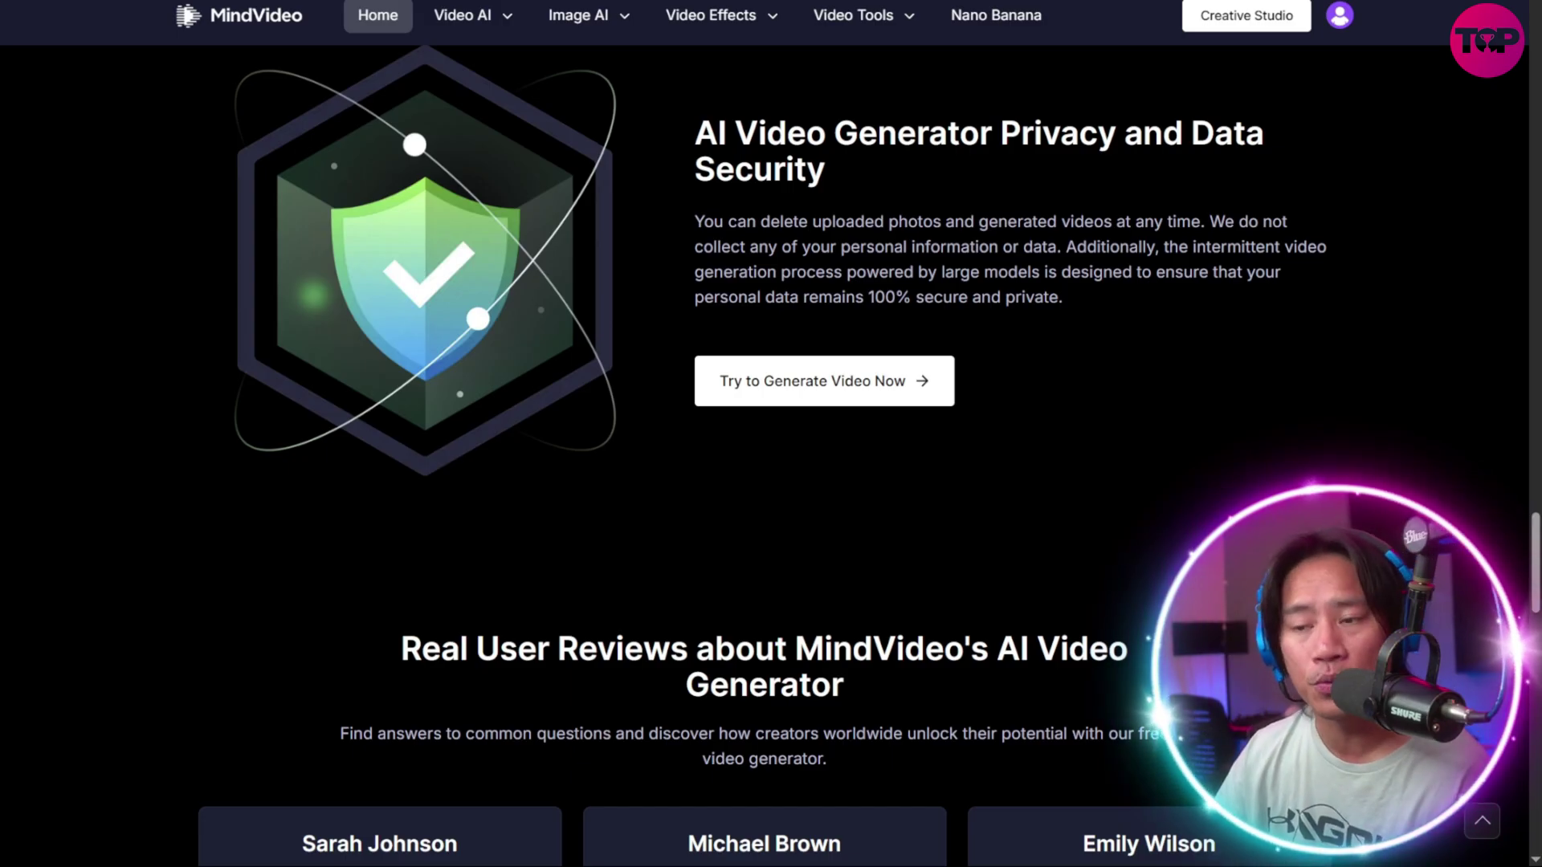
scroll(771, 433, "down", 4)
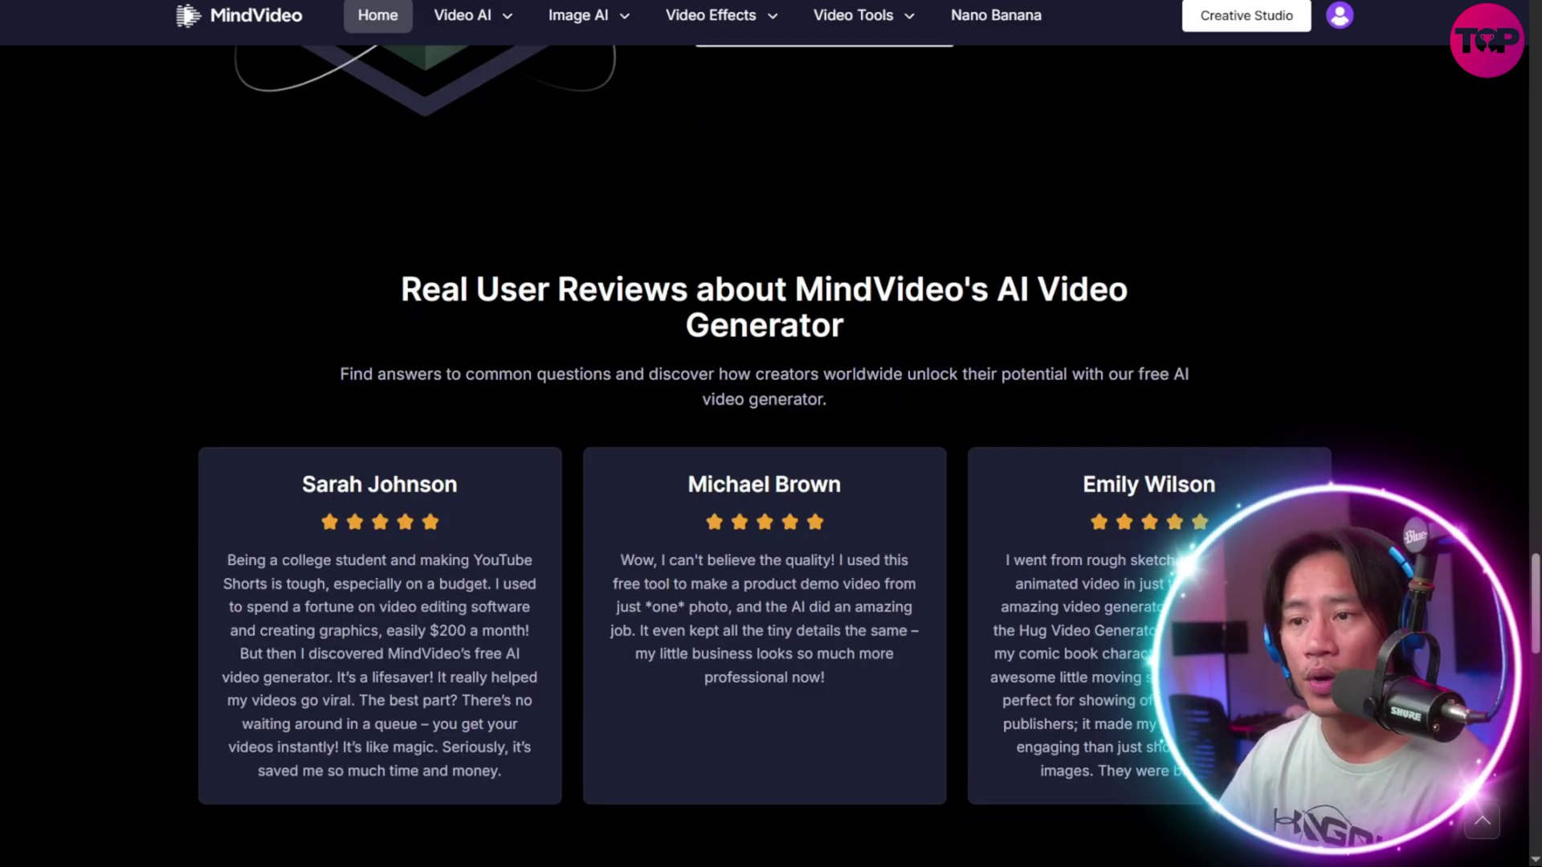
scroll(771, 434, "down", 1)
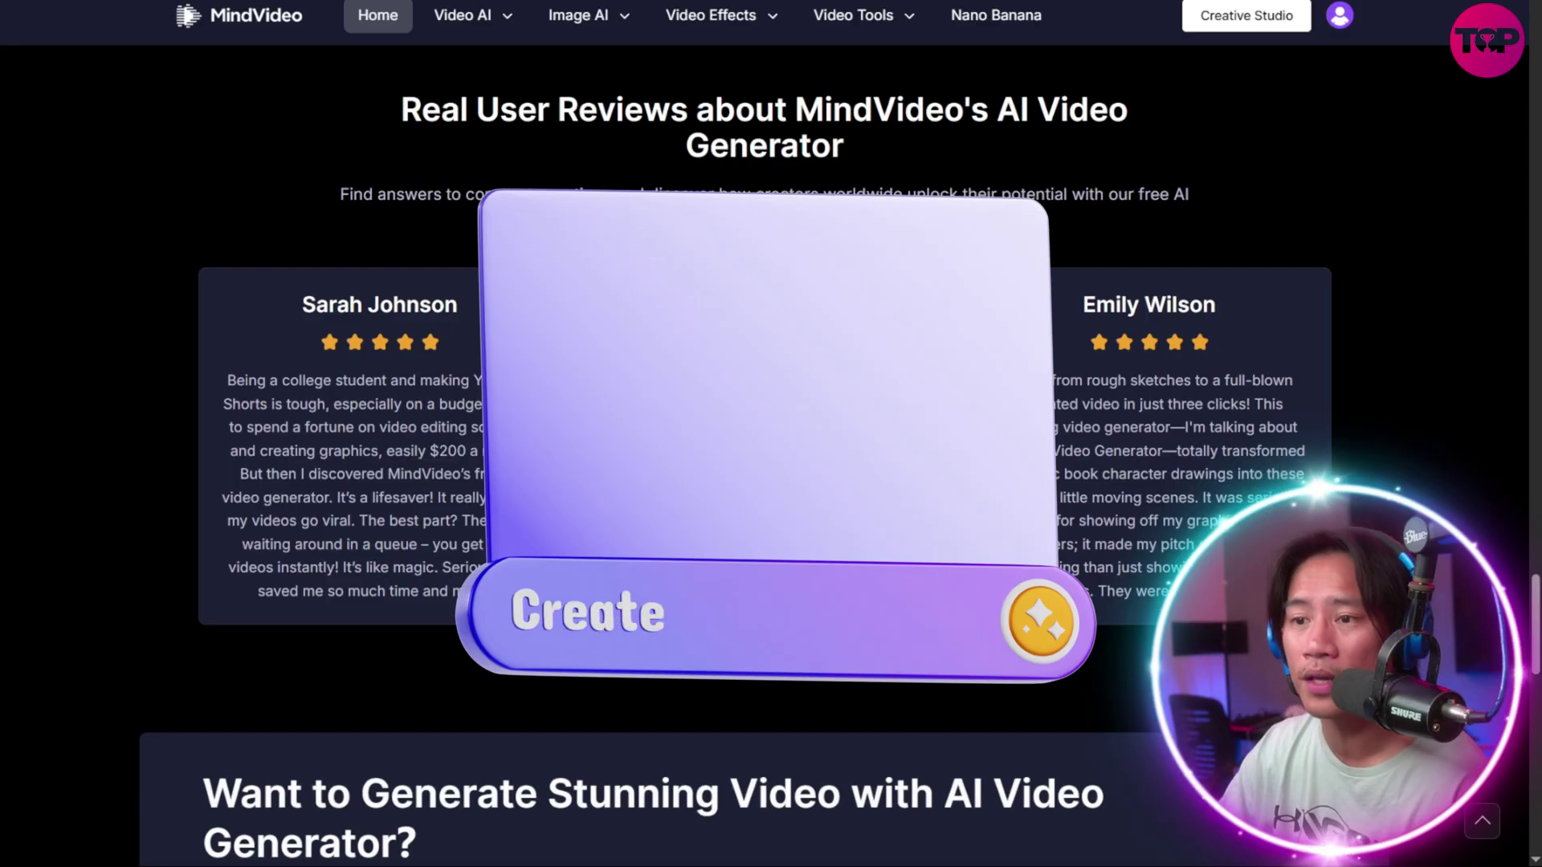
scroll(771, 433, "down", 2)
scroll(771, 434, "down", 1)
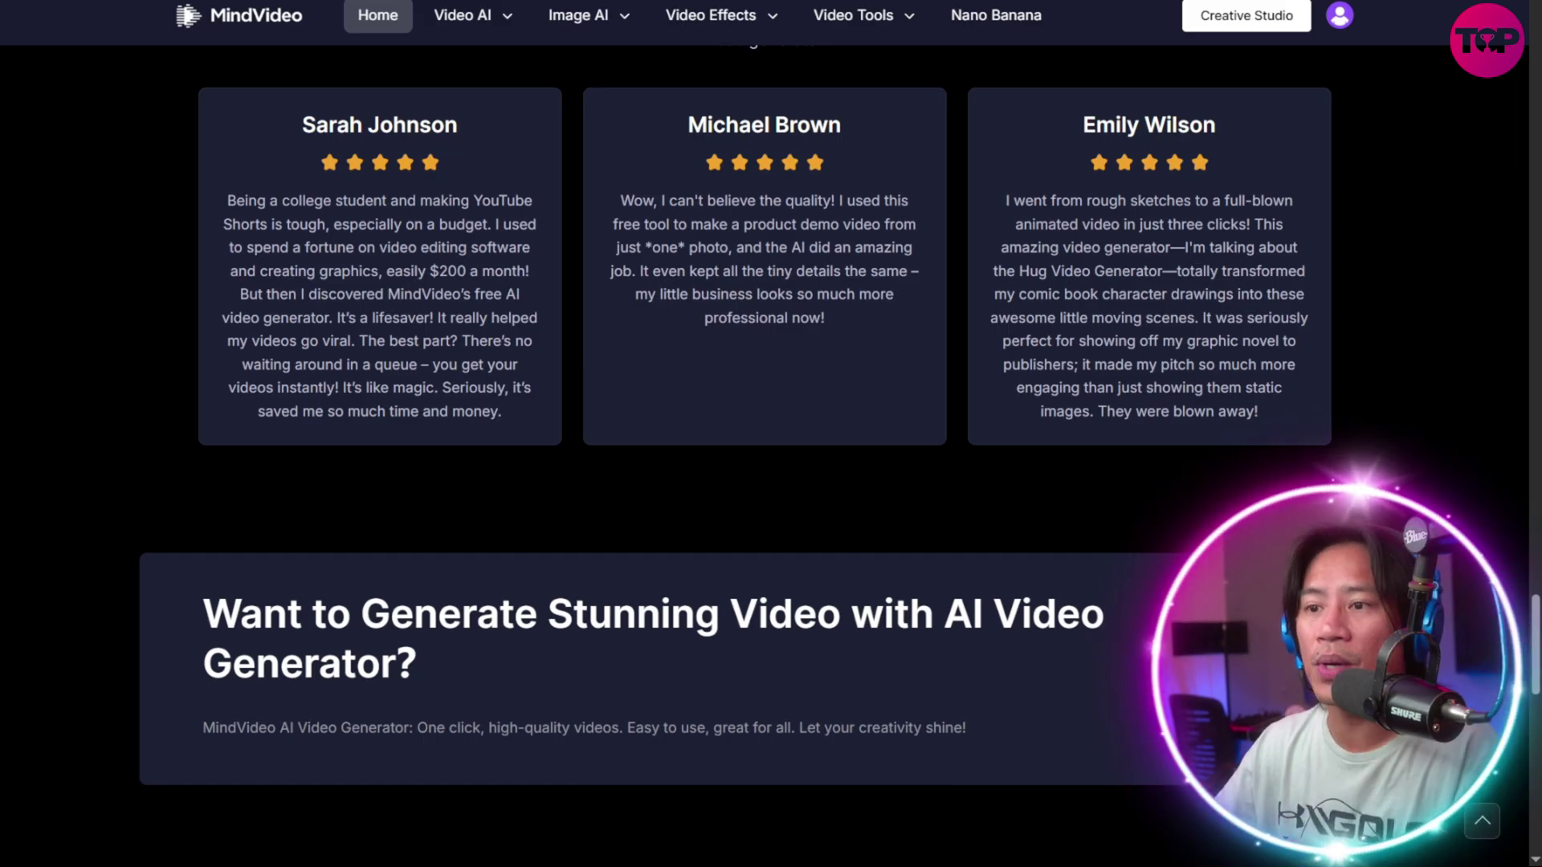
scroll(771, 434, "down", 1)
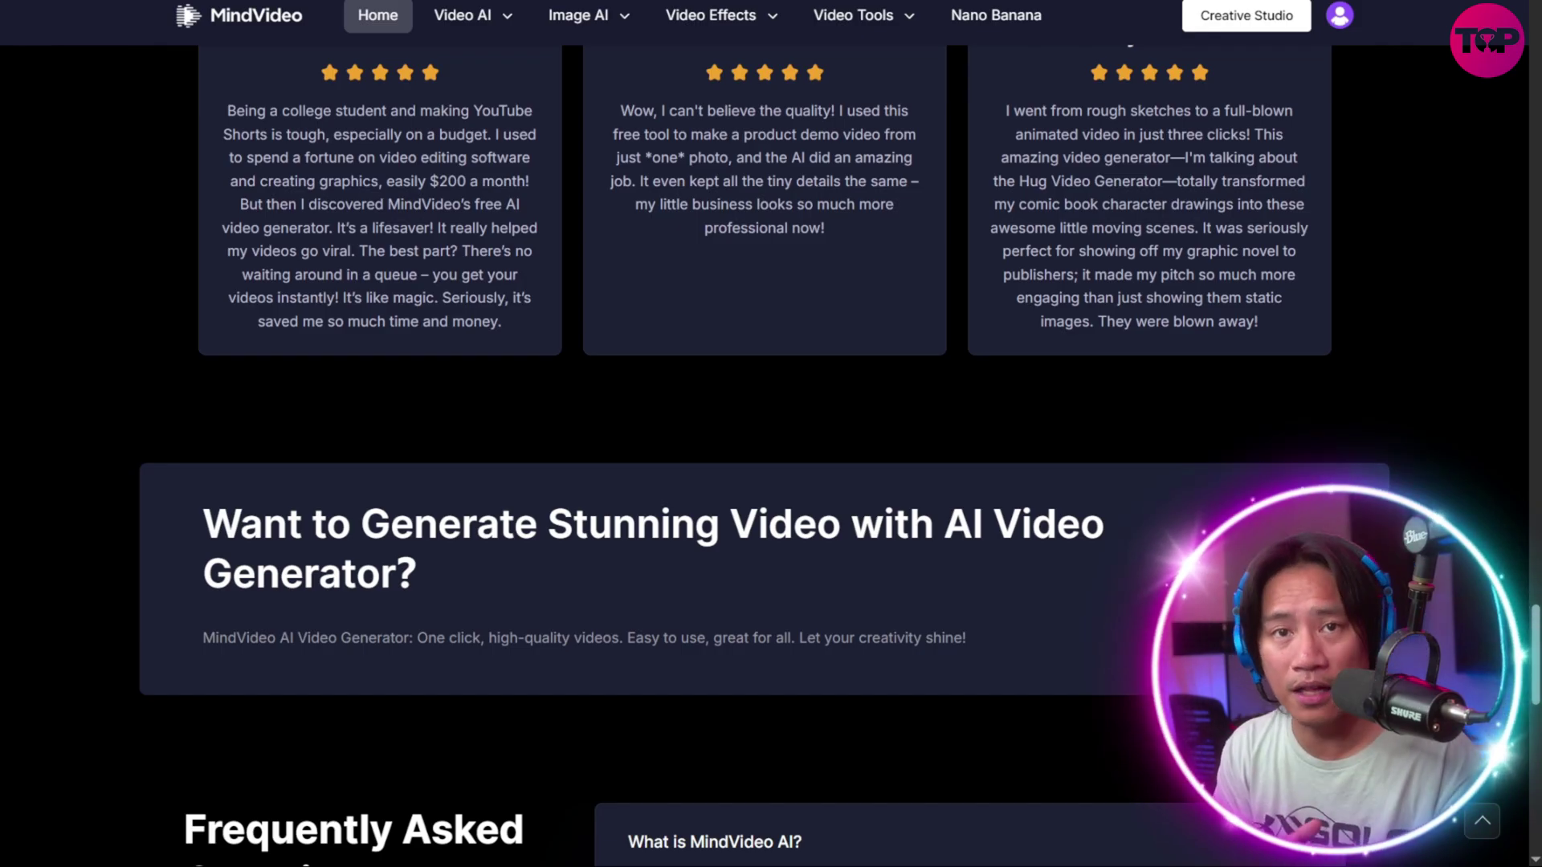
scroll(771, 433, "up", 15)
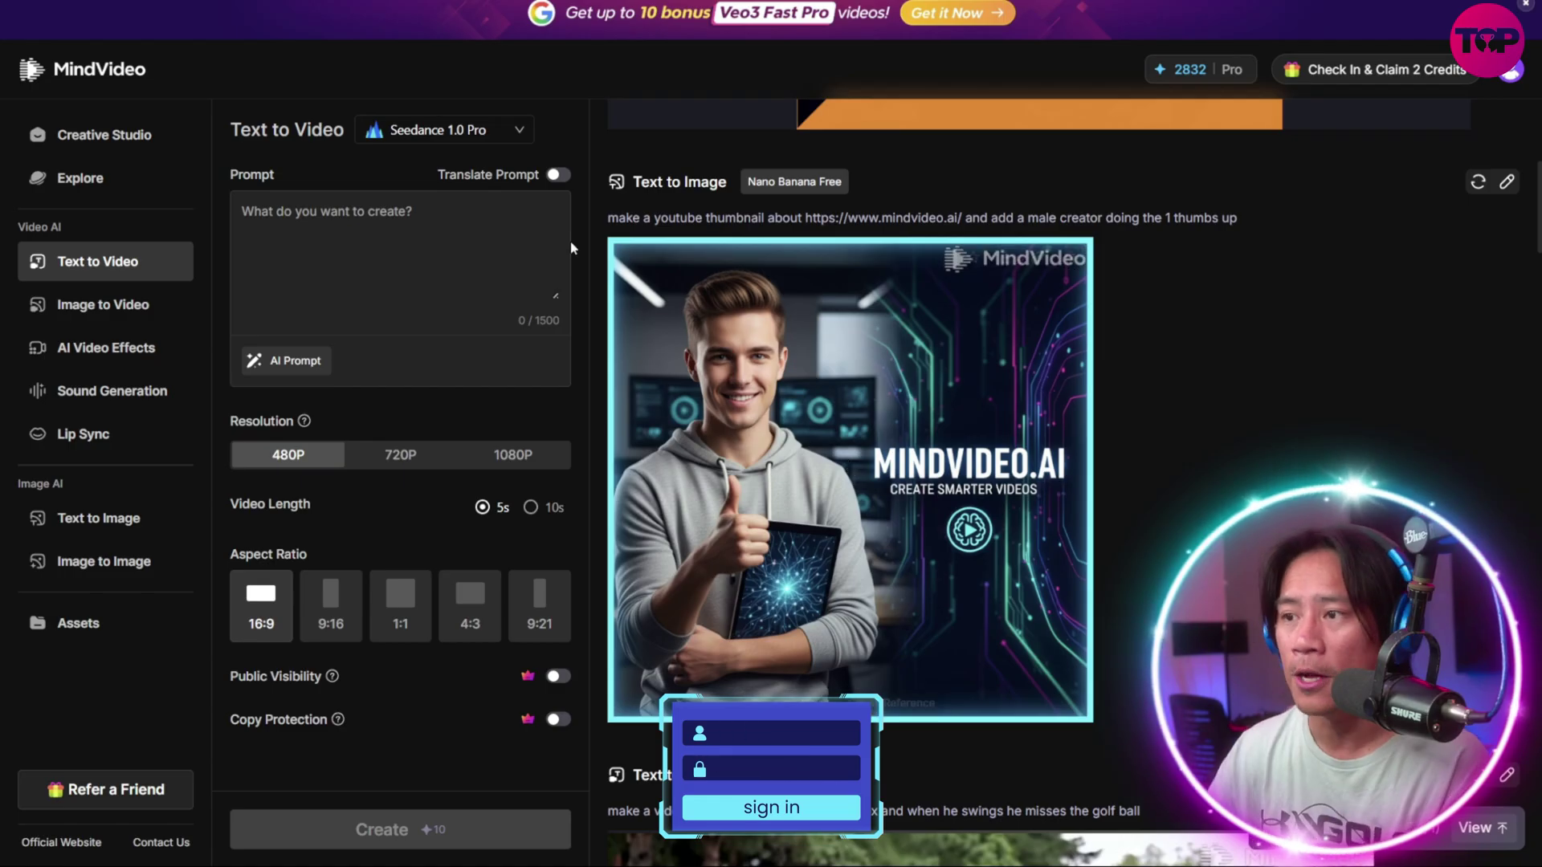
- Create a video from the prompt 'a golfer that is in the tee box ready to hit the golf ball but he misses and falls'
left_click(382, 223)
type("a golfer  t")
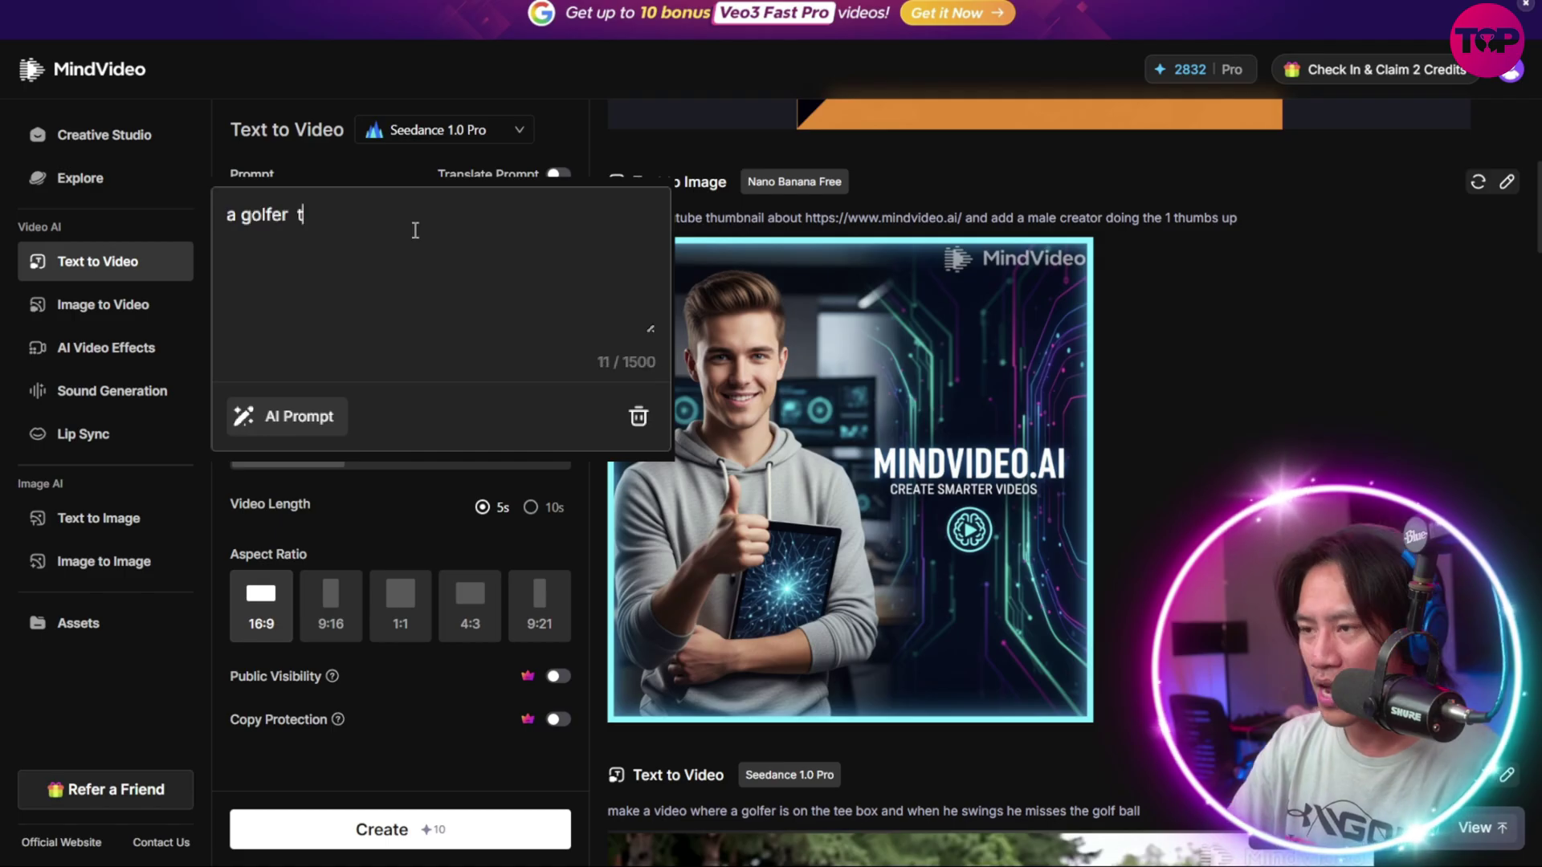
type("hat is in the te")
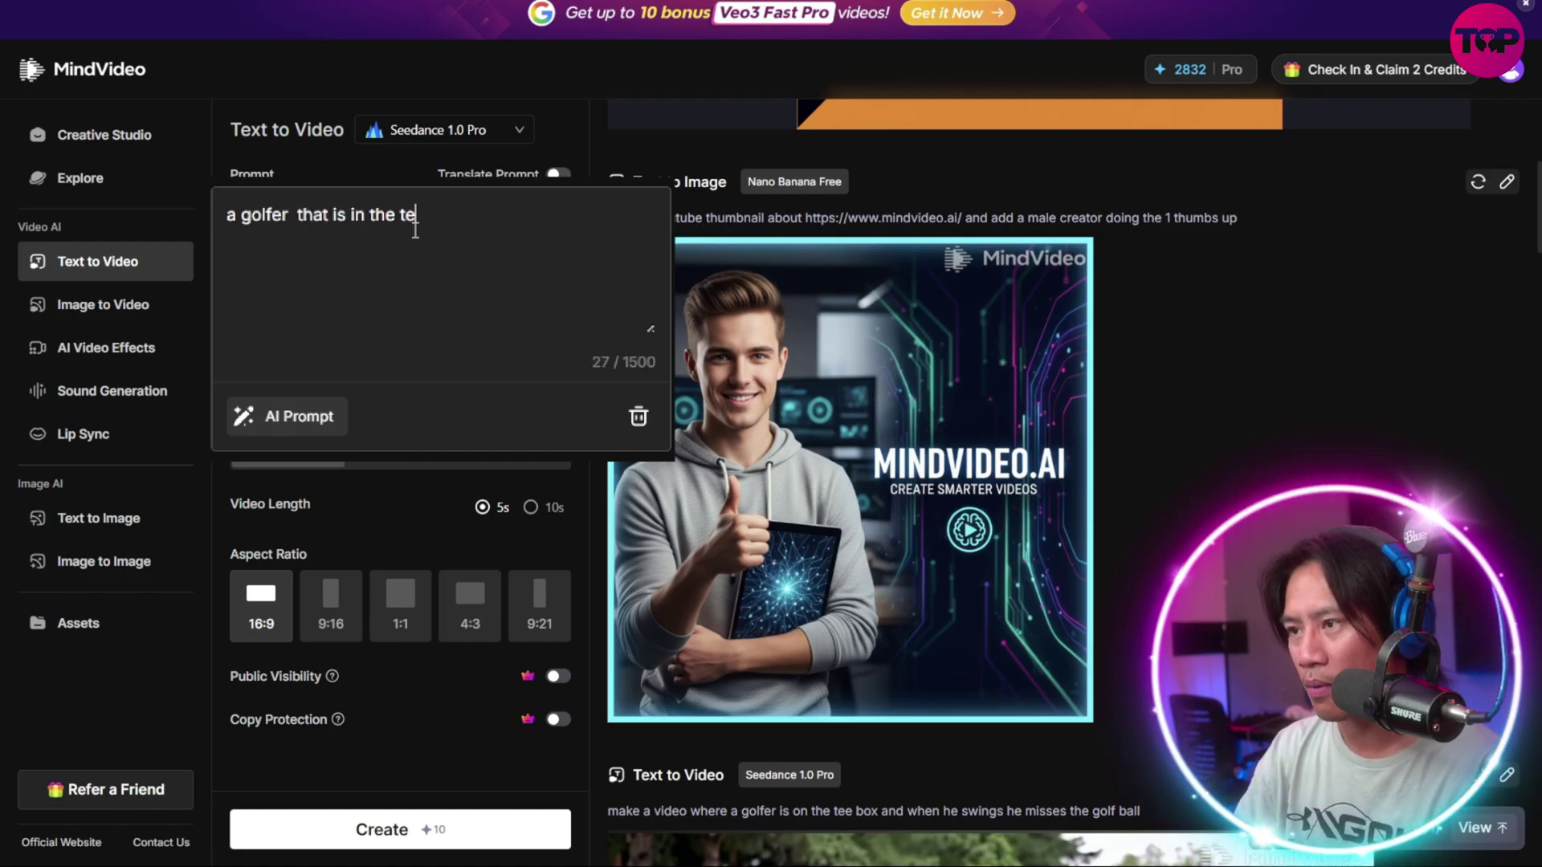
type("e box ready to hit the golf ball but")
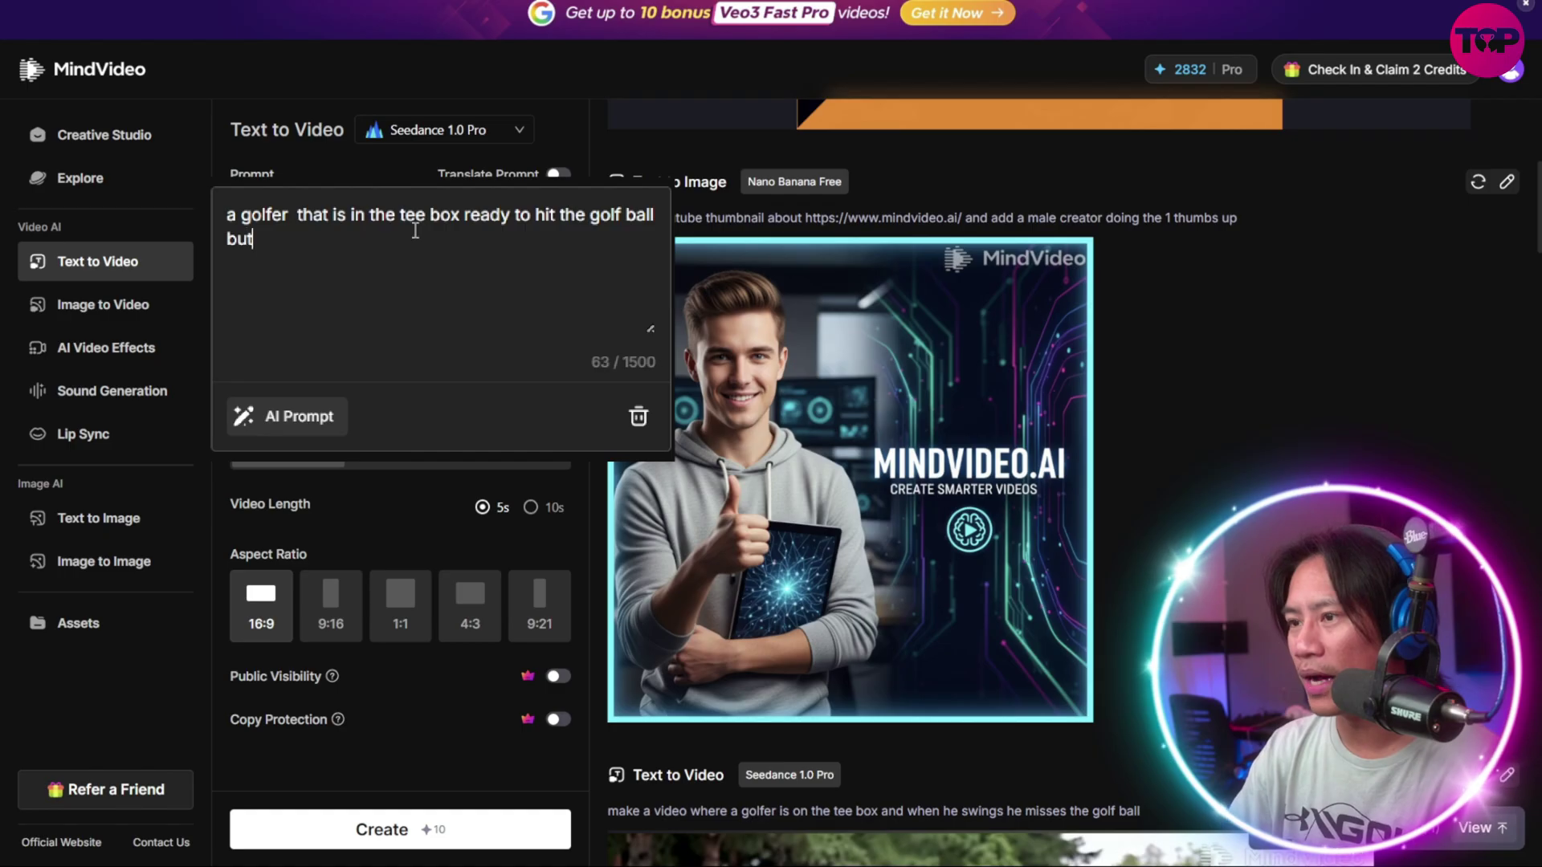
type(" he misses and falls")
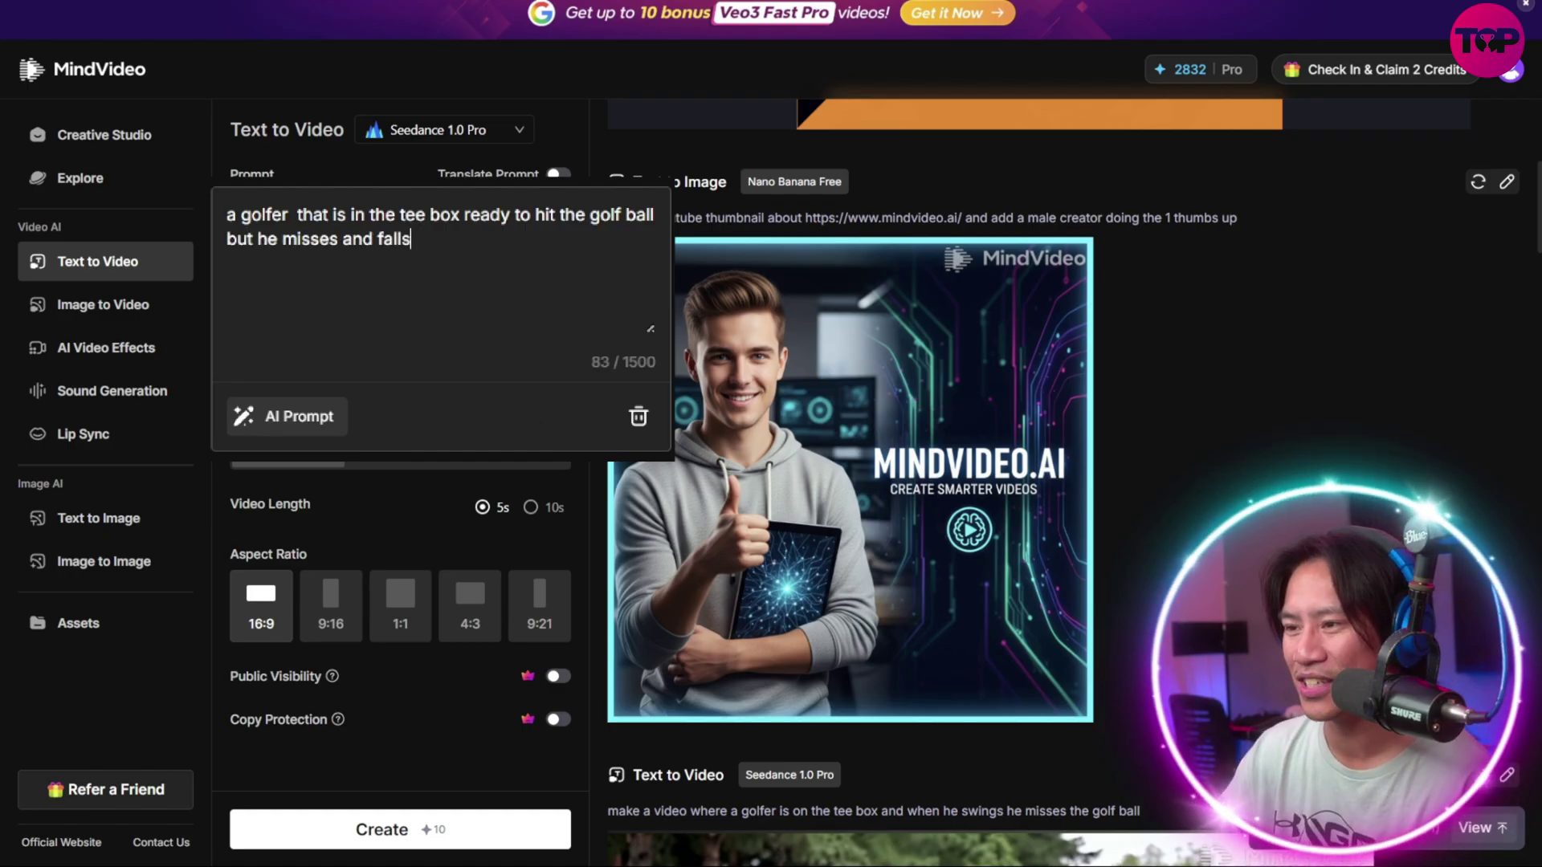
left_click(416, 828)
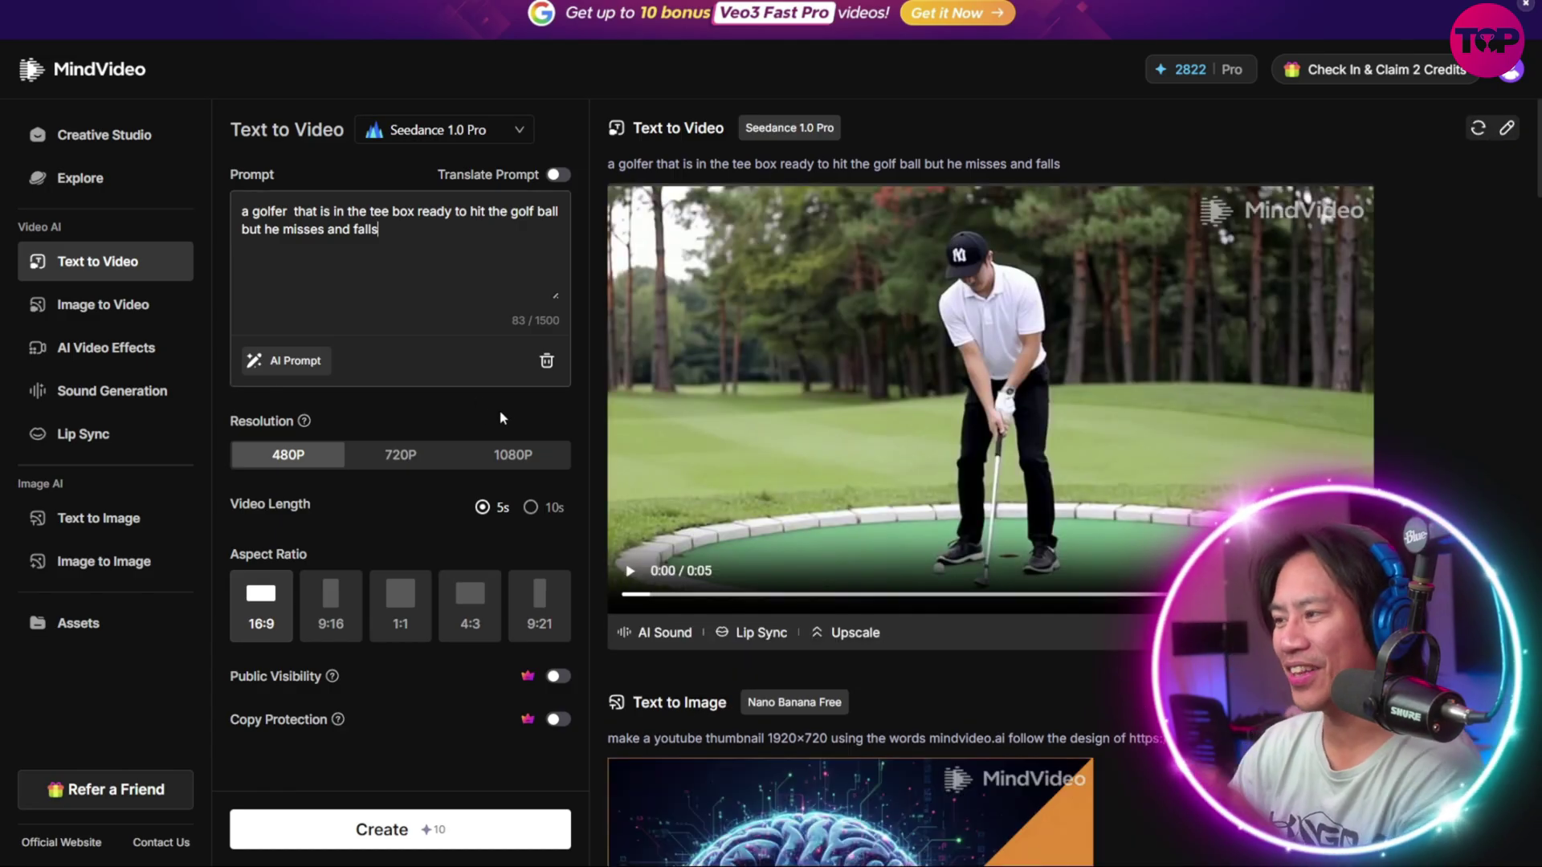
- Play the new golfer clip, then scroll the homepage to the privacy and data security section
left_click(629, 427)
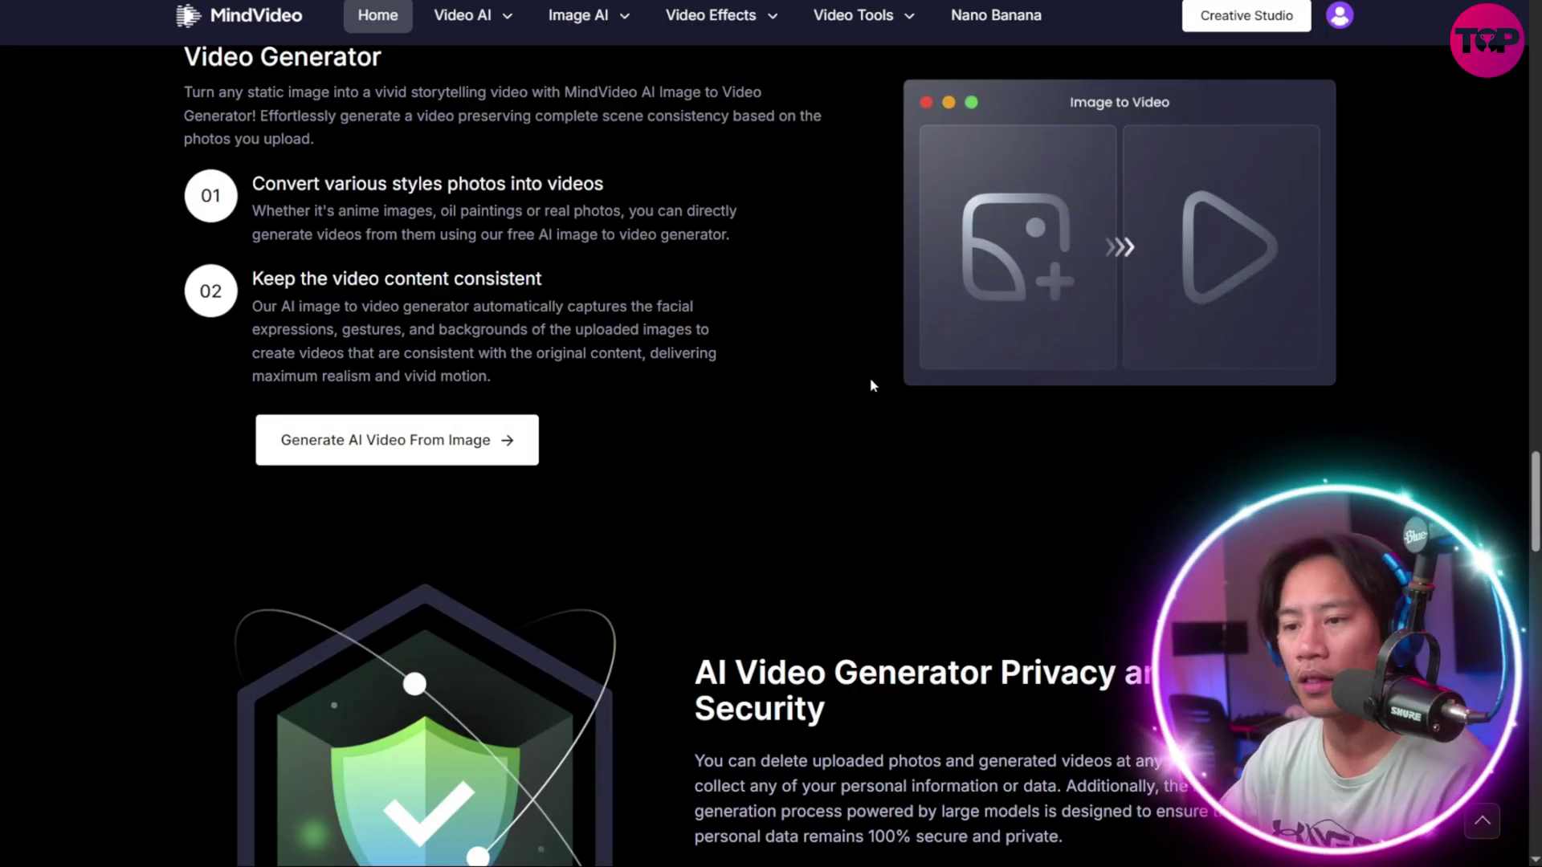
scroll(843, 376, "down", 7)
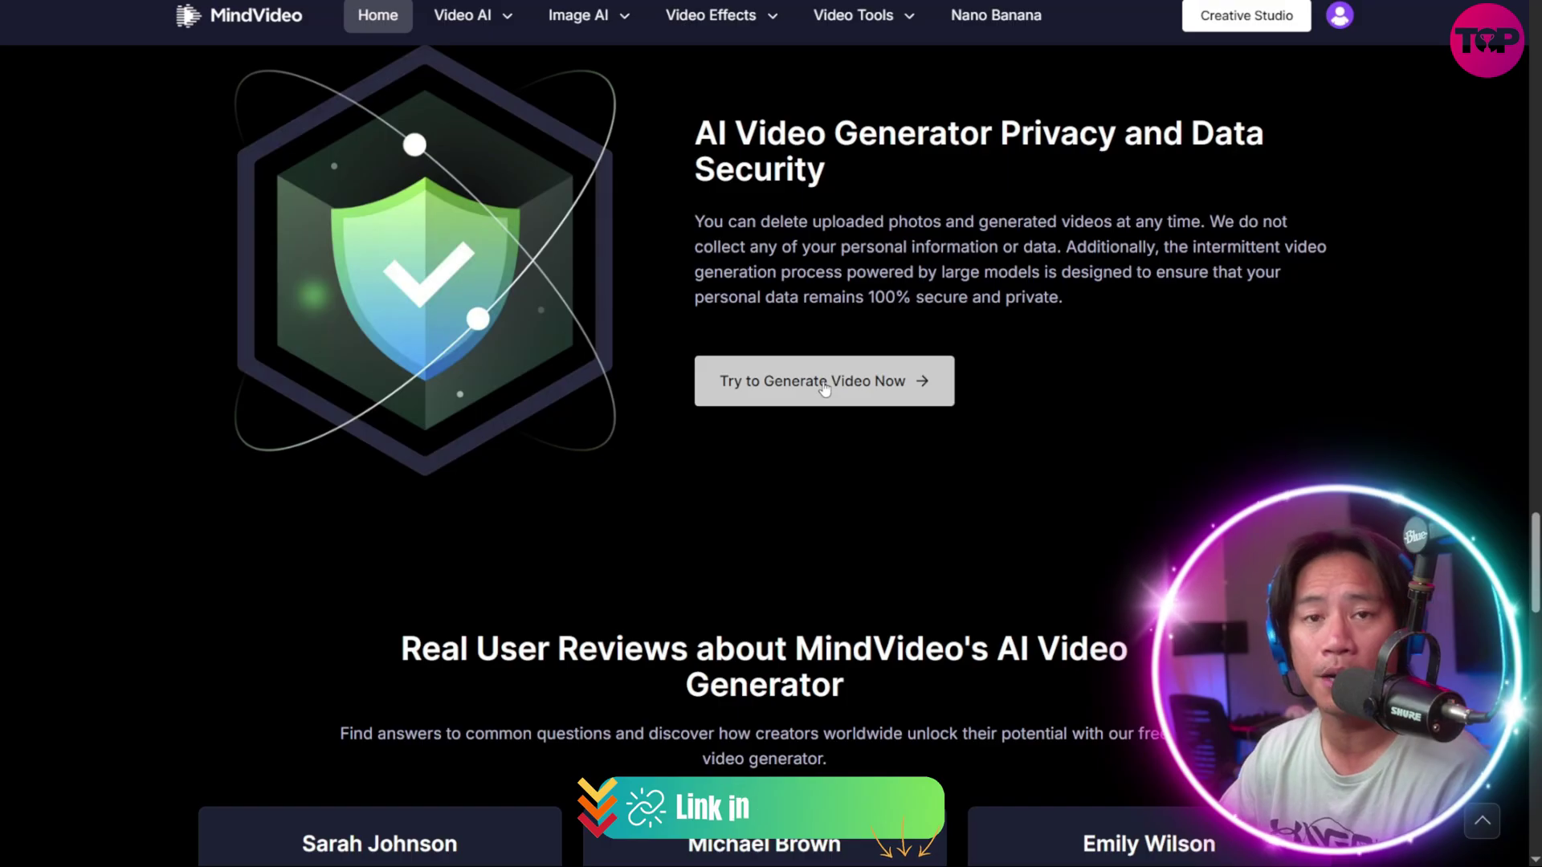